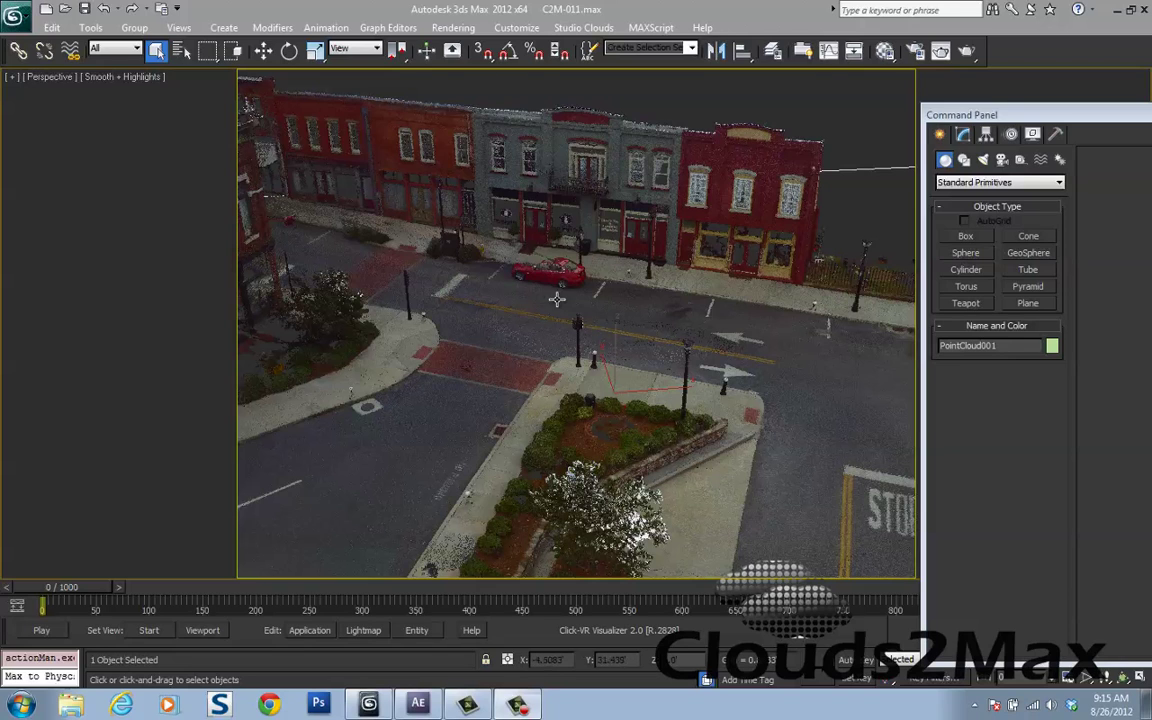
Pan the Perspective view and scrub the timeline to watch the blue pickup drive, ending at frame 261
middle_click_drag(581, 320, 862, 342)
scroll(595, 344, "up", 1)
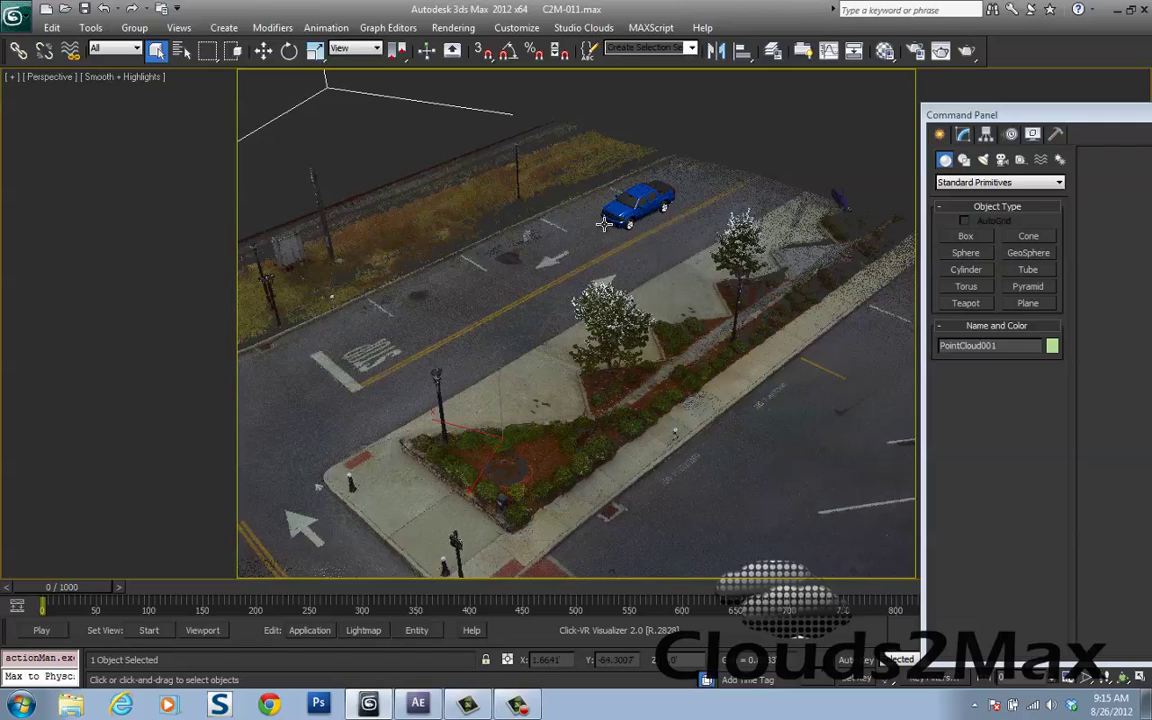
left_click_drag(75, 590, 452, 487)
middle_click_drag(452, 487, 601, 316)
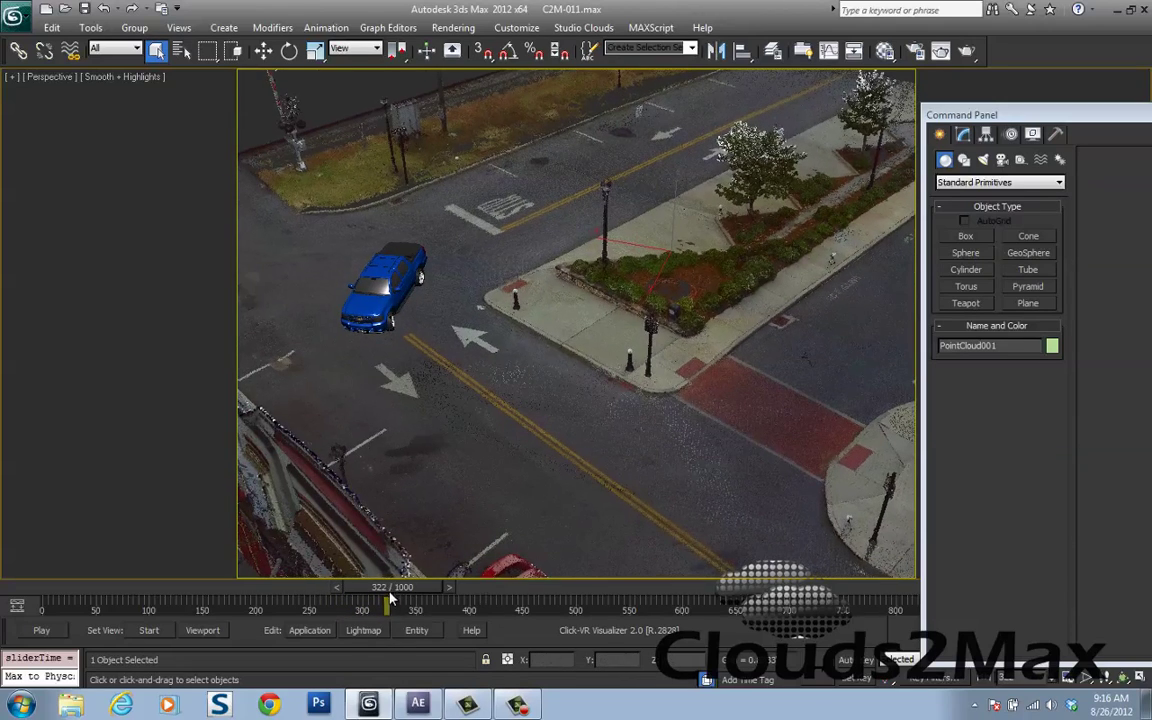
left_click_drag(391, 596, 335, 562)
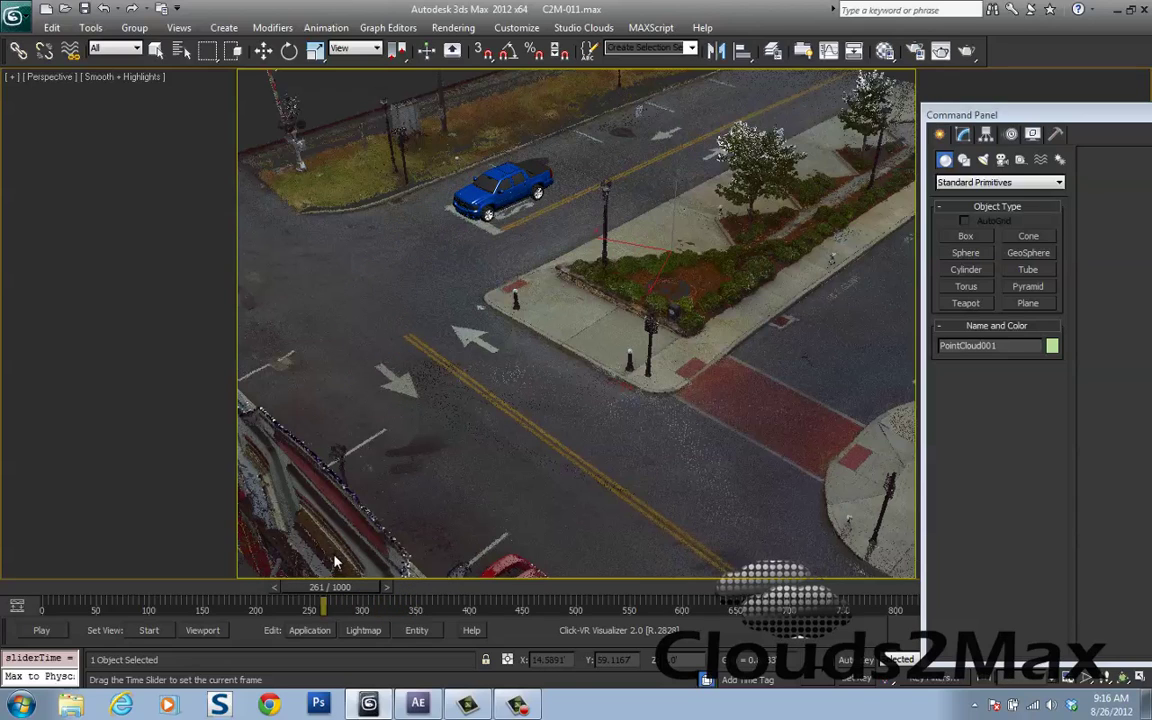
In the Layer Manager, expand Layer002 and select its Plane001 shadow plane
left_click(773, 53)
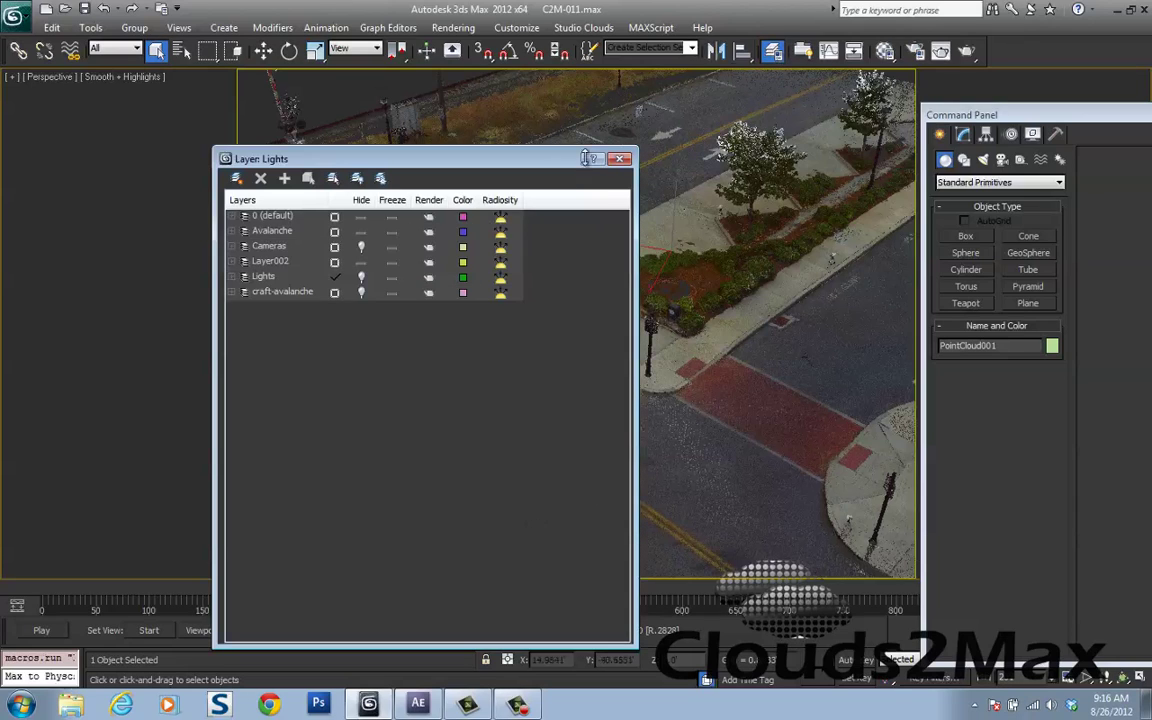
left_click(233, 261)
left_click(282, 276)
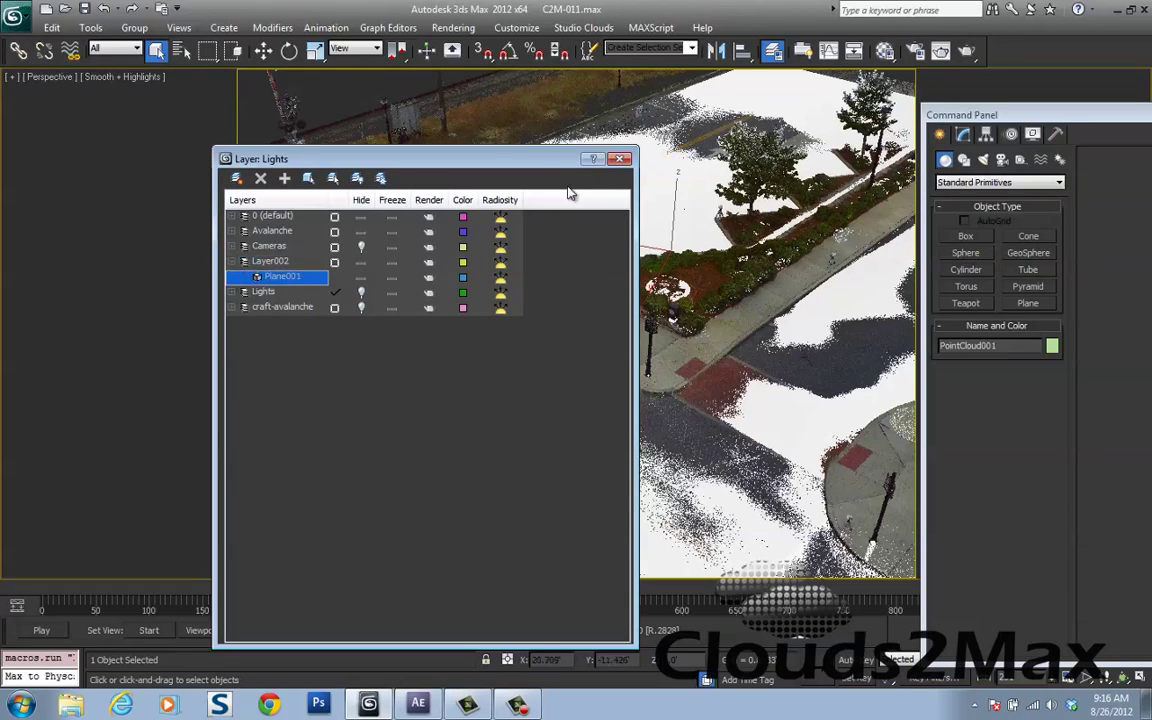
left_click(620, 160)
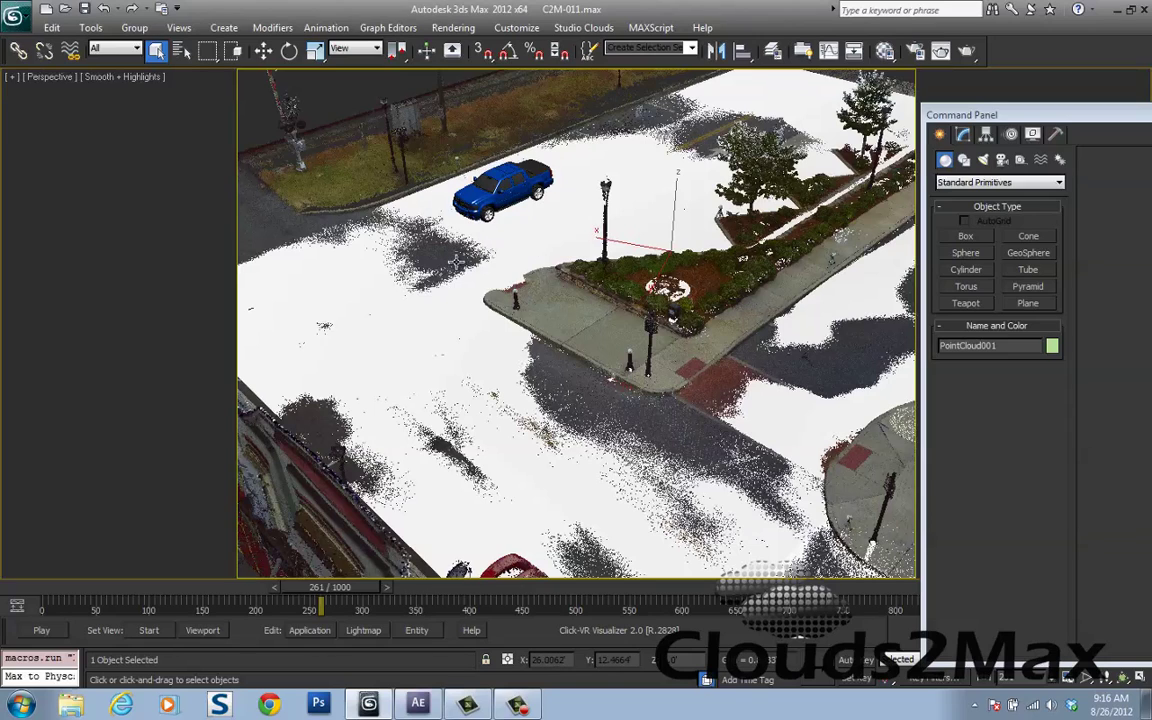
Hide Layer002 so the white plane no longer covers the street
left_click(774, 51)
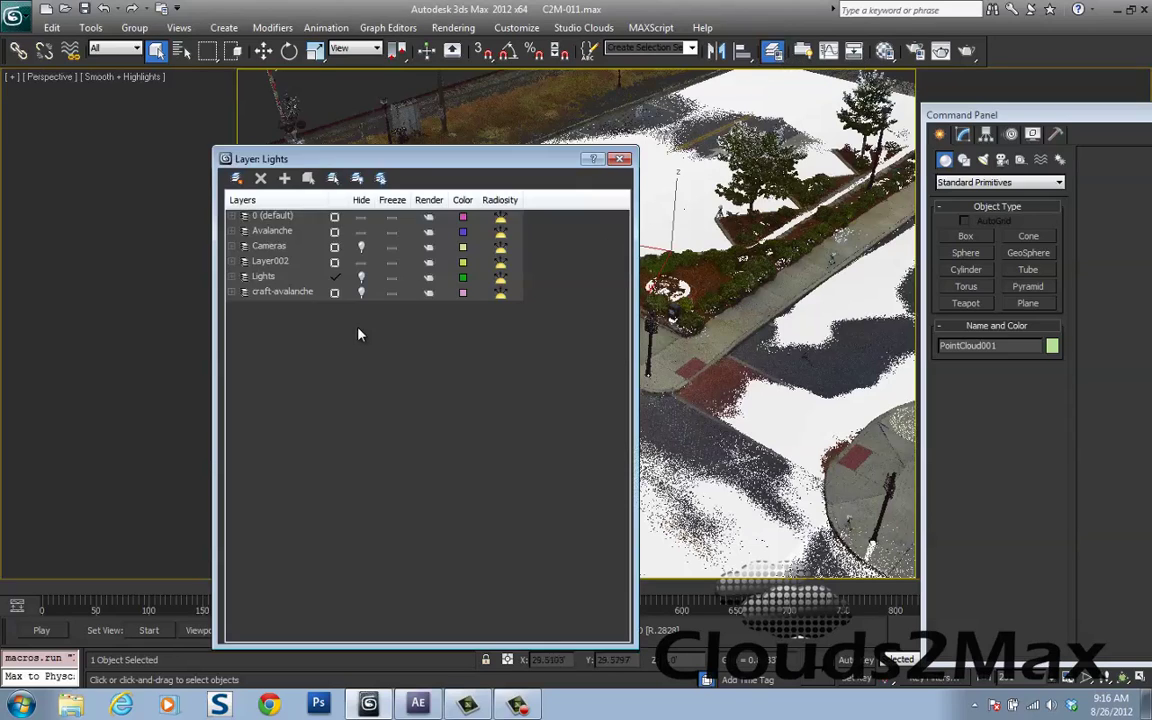
left_click(361, 261)
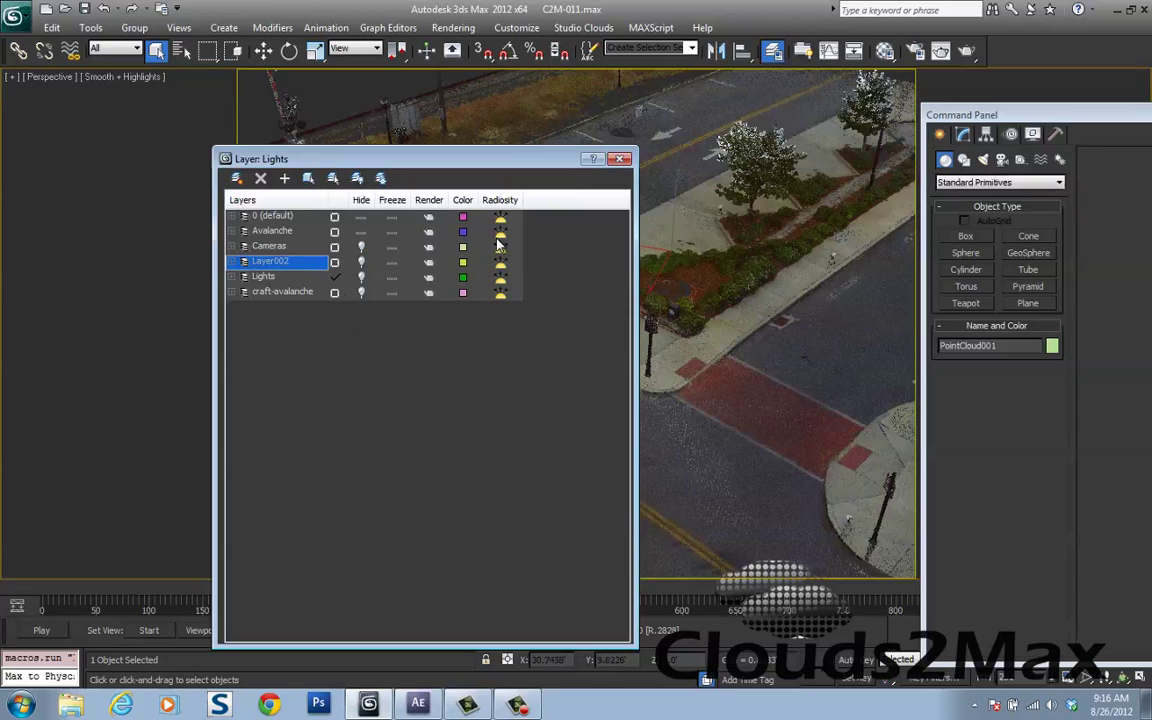
left_click(618, 160)
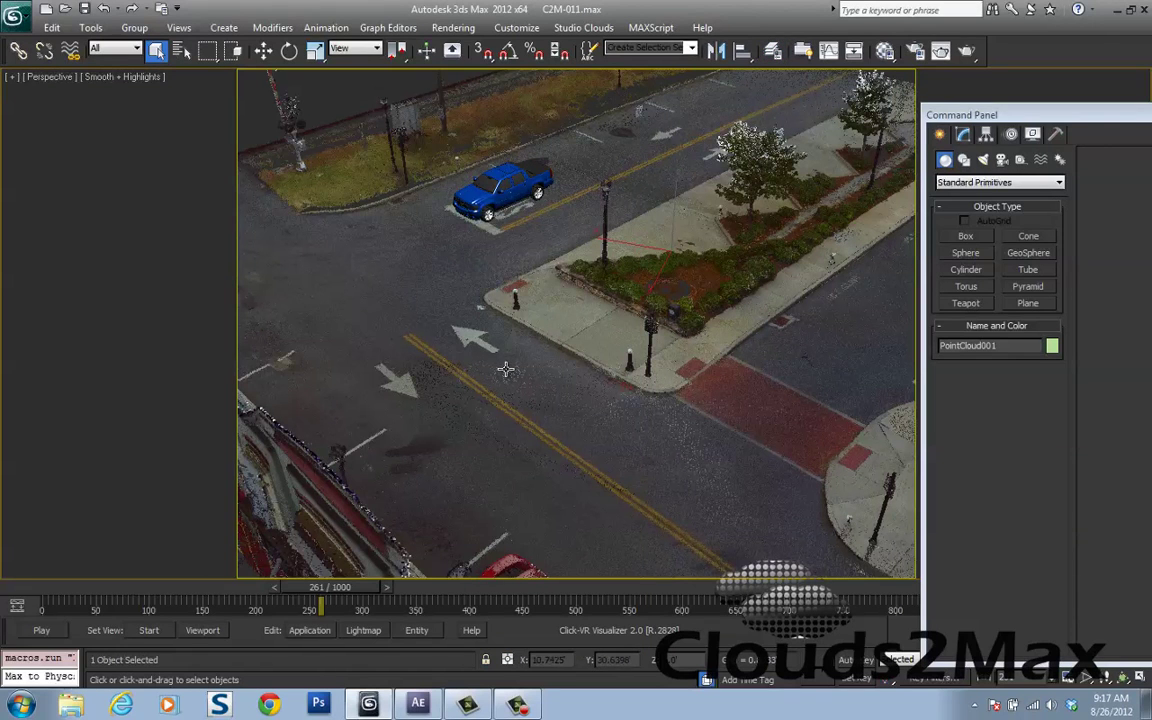
Switch the viewport to Camera001 and rewind the timeline to frame 74
key("c")
left_click(515, 266)
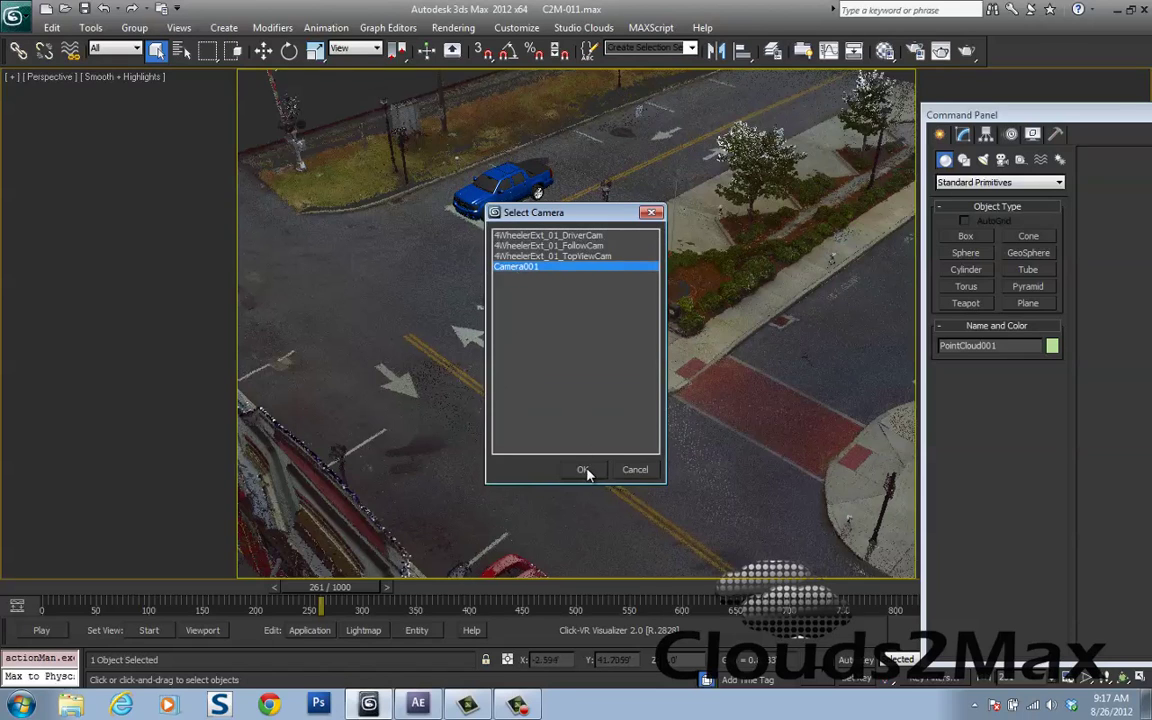
left_click(583, 469)
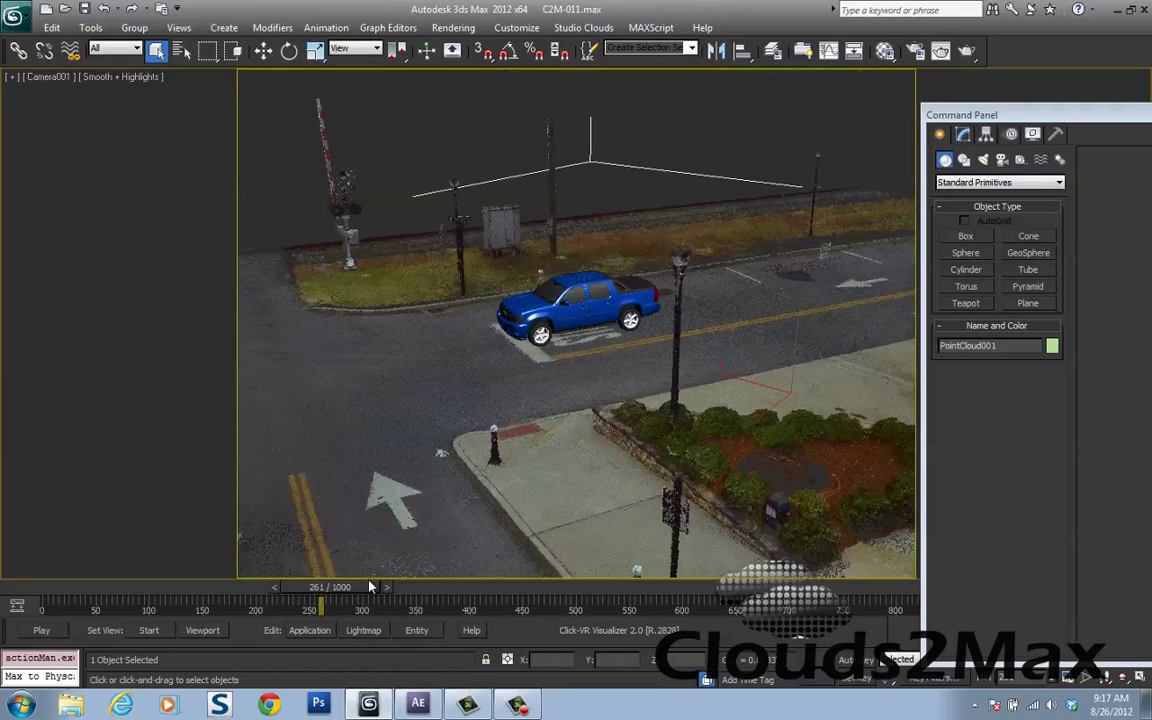
left_click_drag(356, 590, 162, 626)
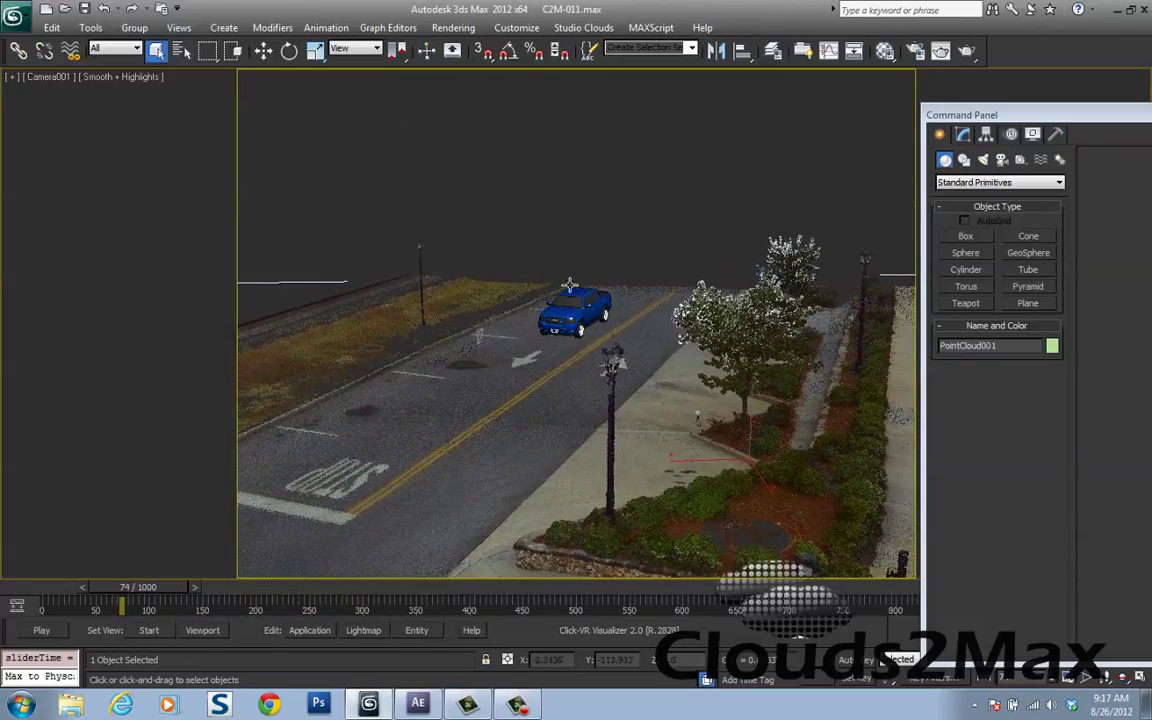
Hide the Avalanche truck layer in the Layer Manager
left_click(776, 53)
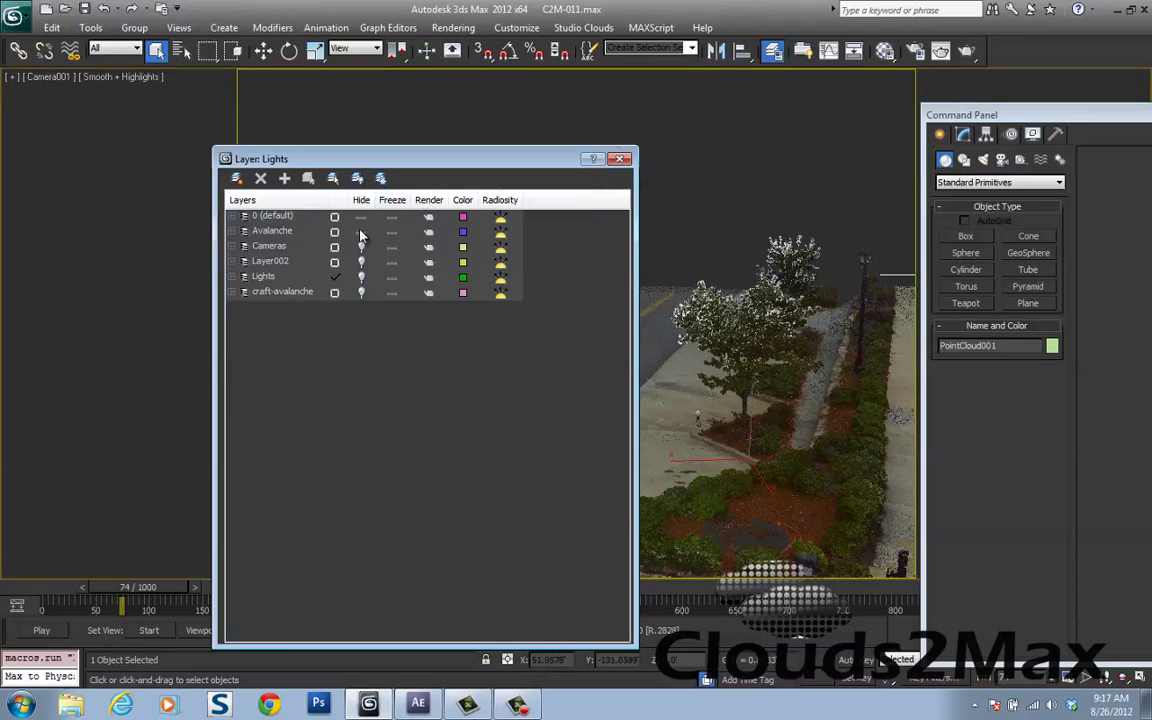
left_click(360, 235)
left_click(620, 158)
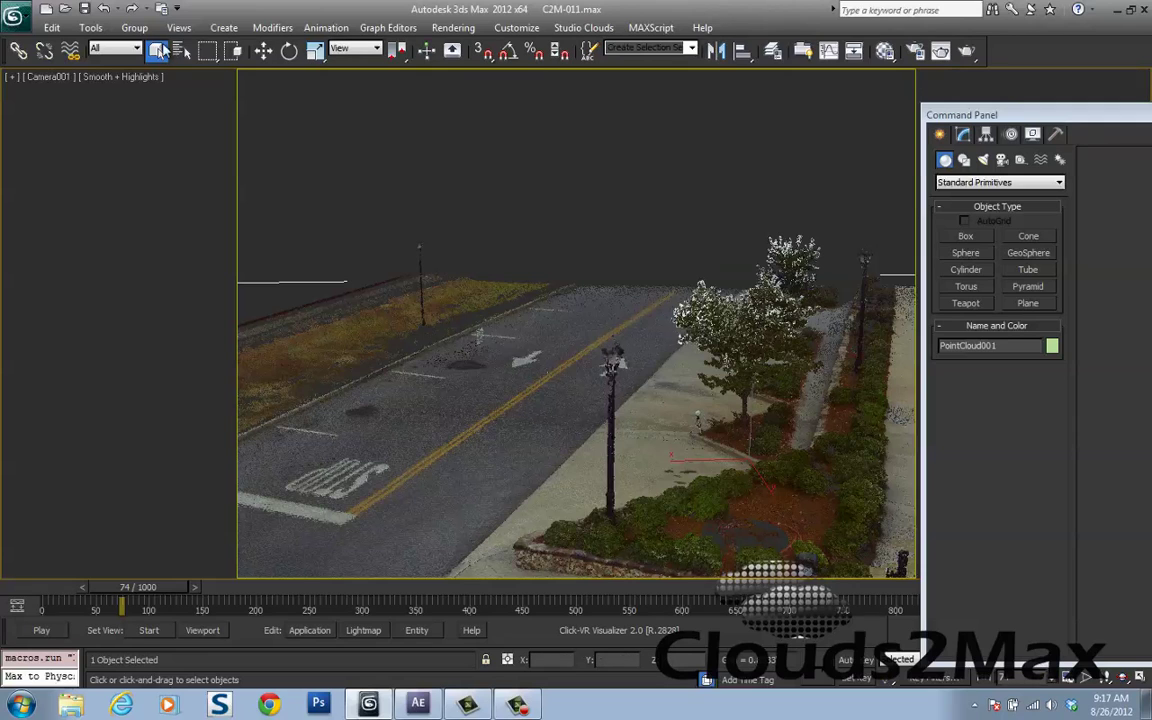
Deselect everything with Edit > Select None and move the timeline to frame 40
left_click(52, 42)
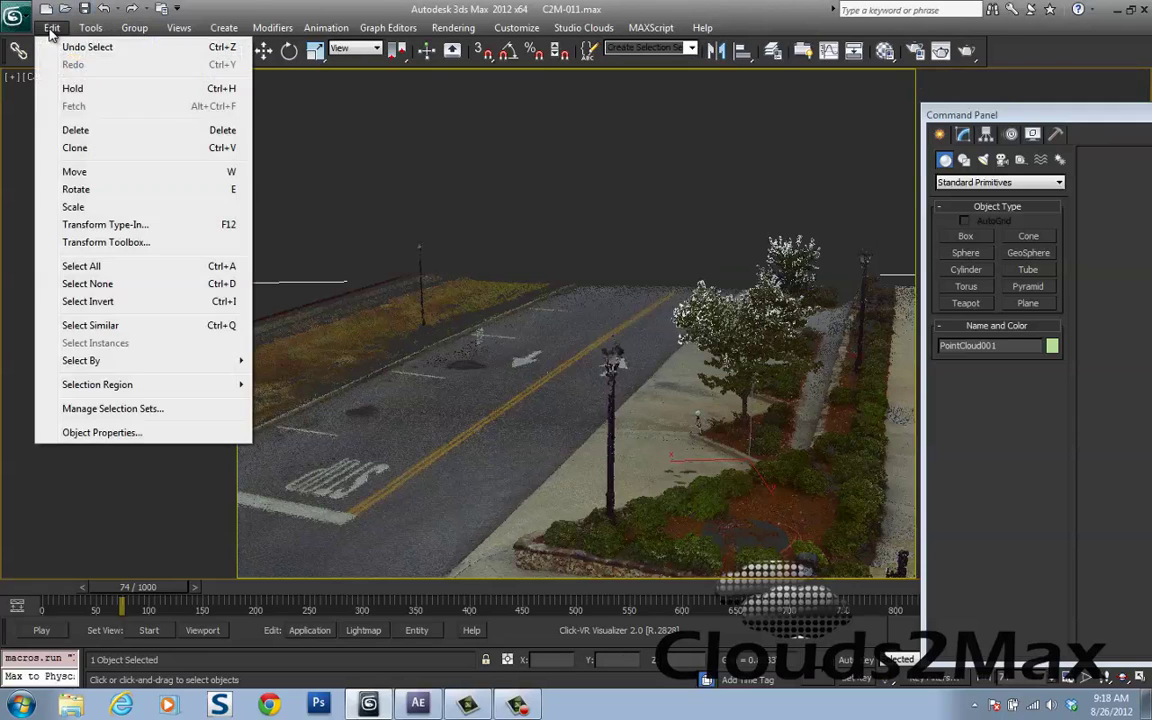
left_click(97, 284)
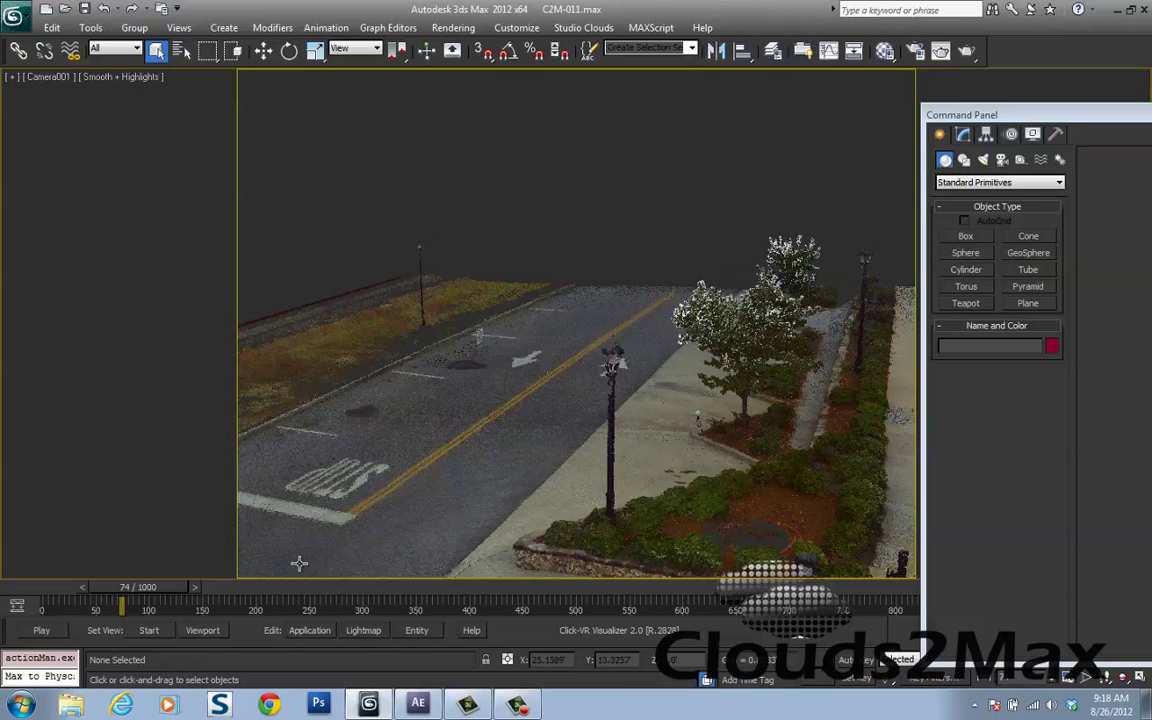
left_click_drag(158, 590, 115, 592)
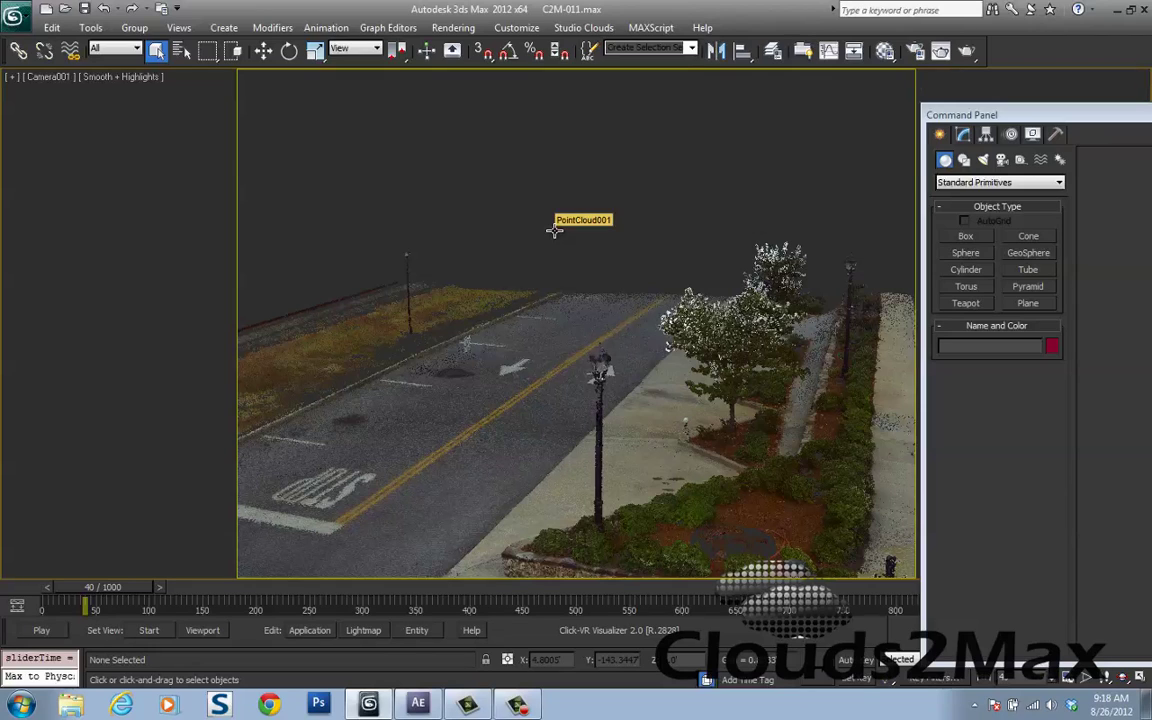
Open Make Preview via Grab Viewport > Create Animated Sequence File for frames 25–600
left_click(92, 29)
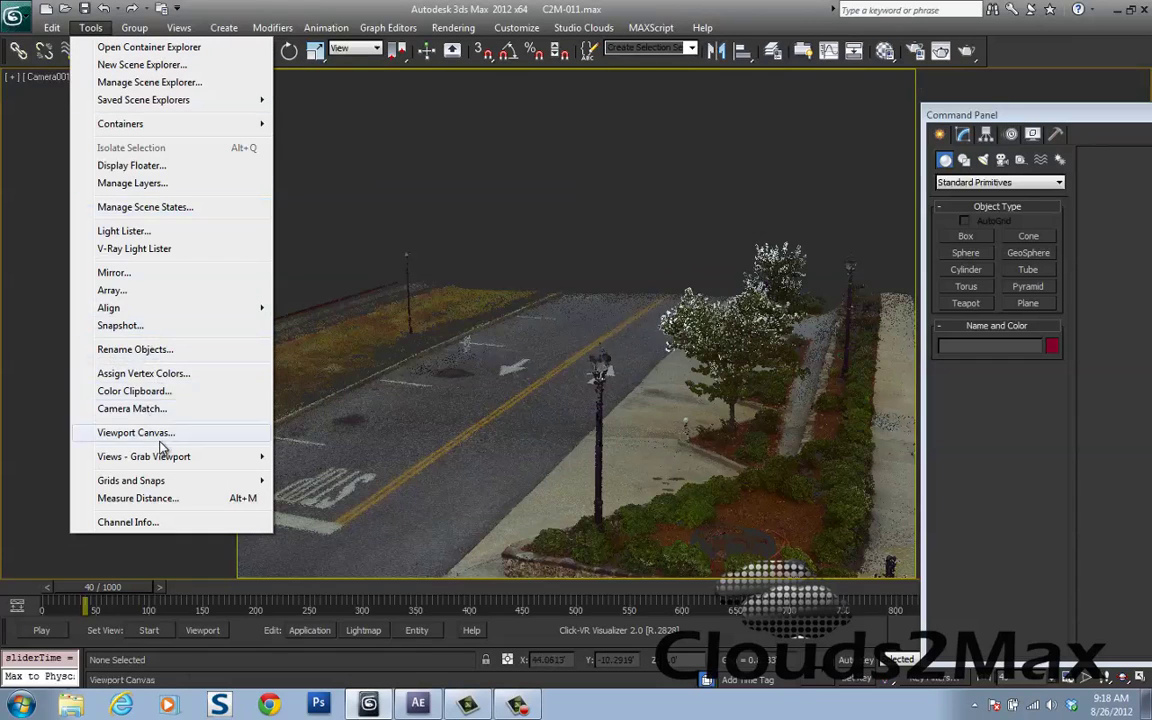
mouse_move(175, 458)
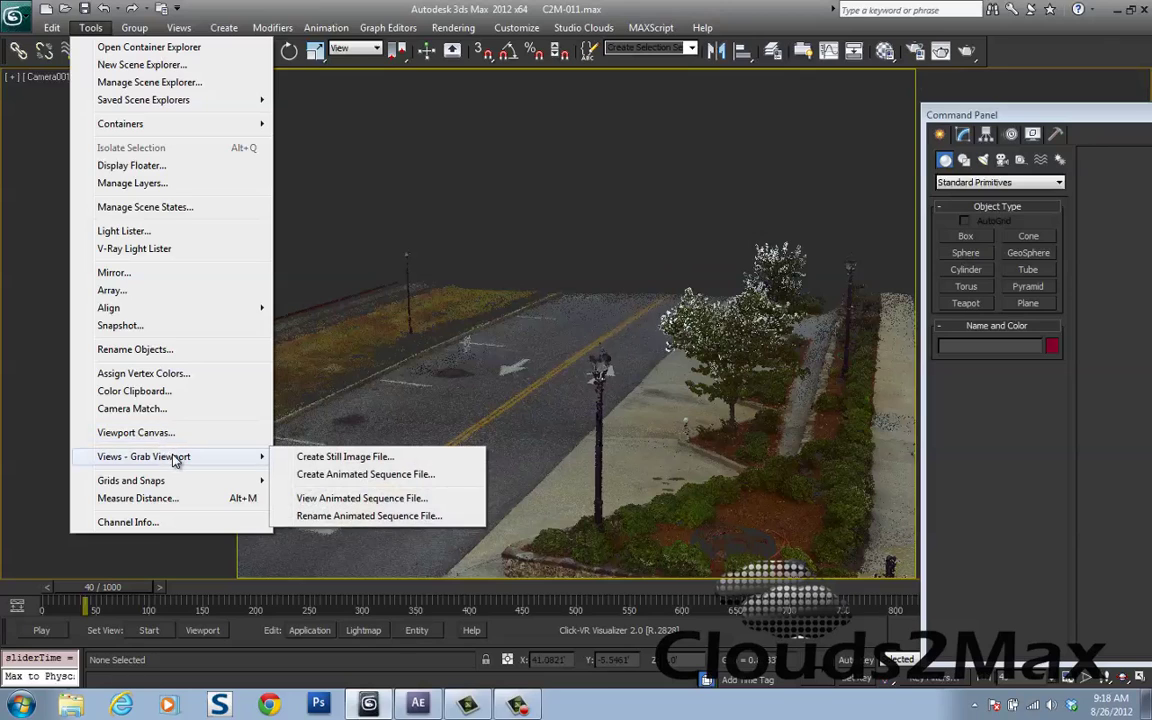
left_click(385, 476)
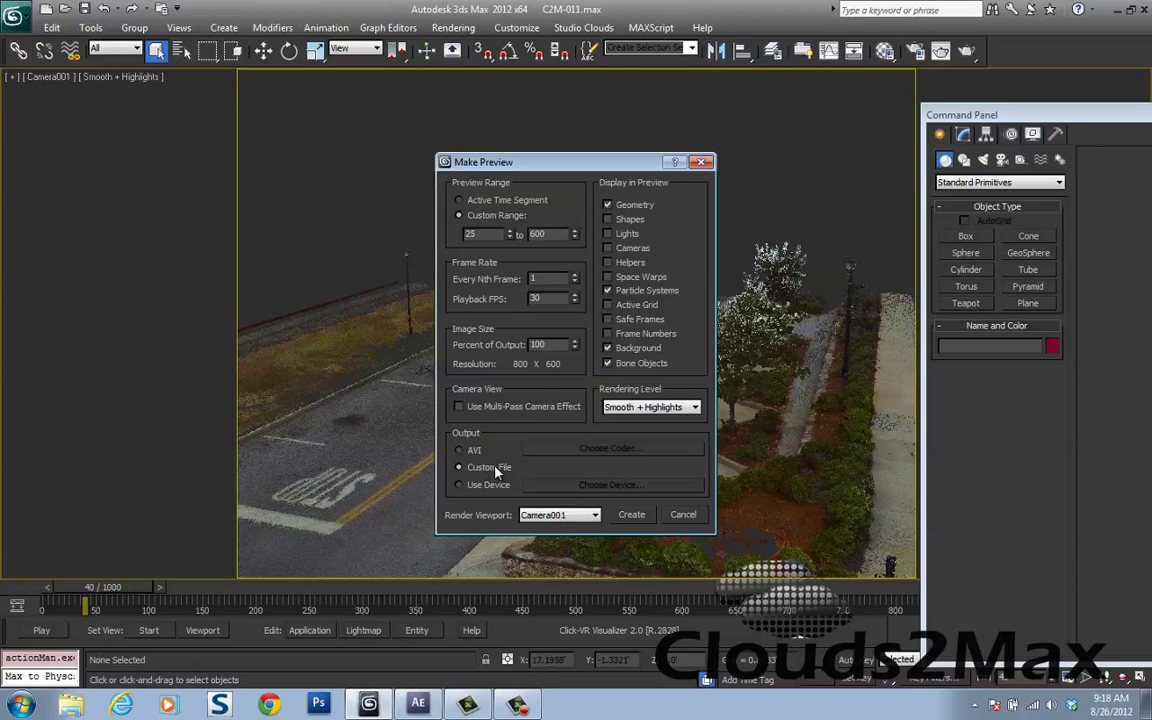
Create the preview and browse the save location to the C2M-Aville folder
left_click(631, 515)
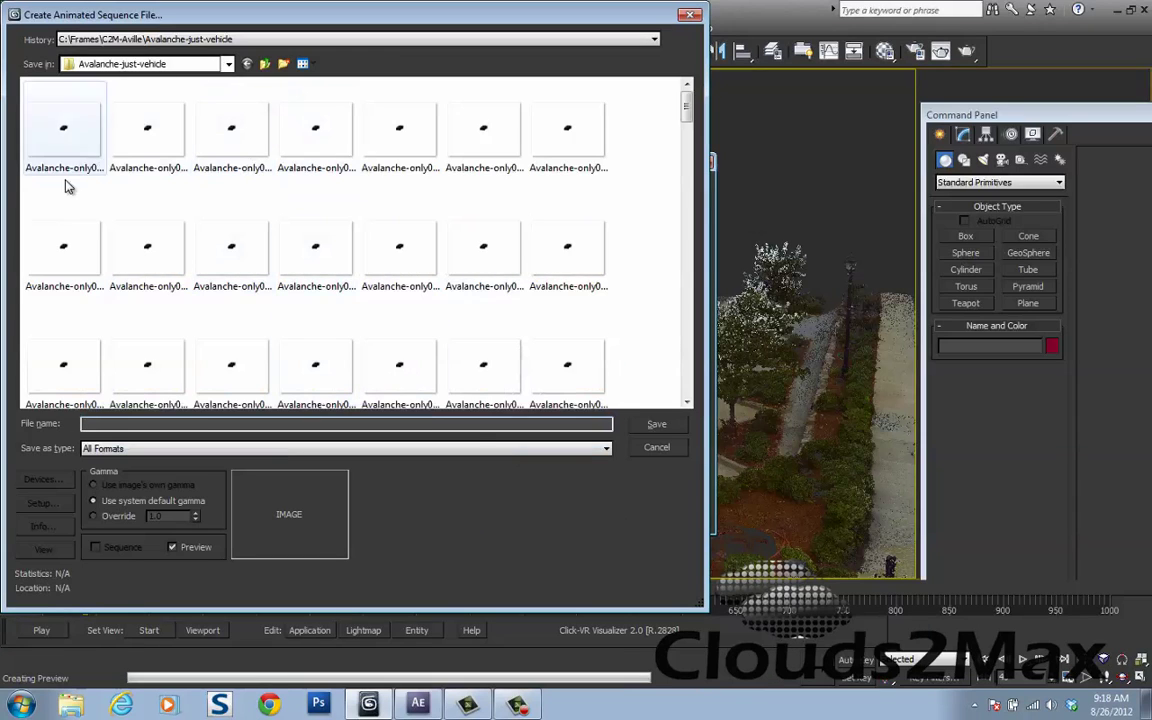
left_click(229, 64)
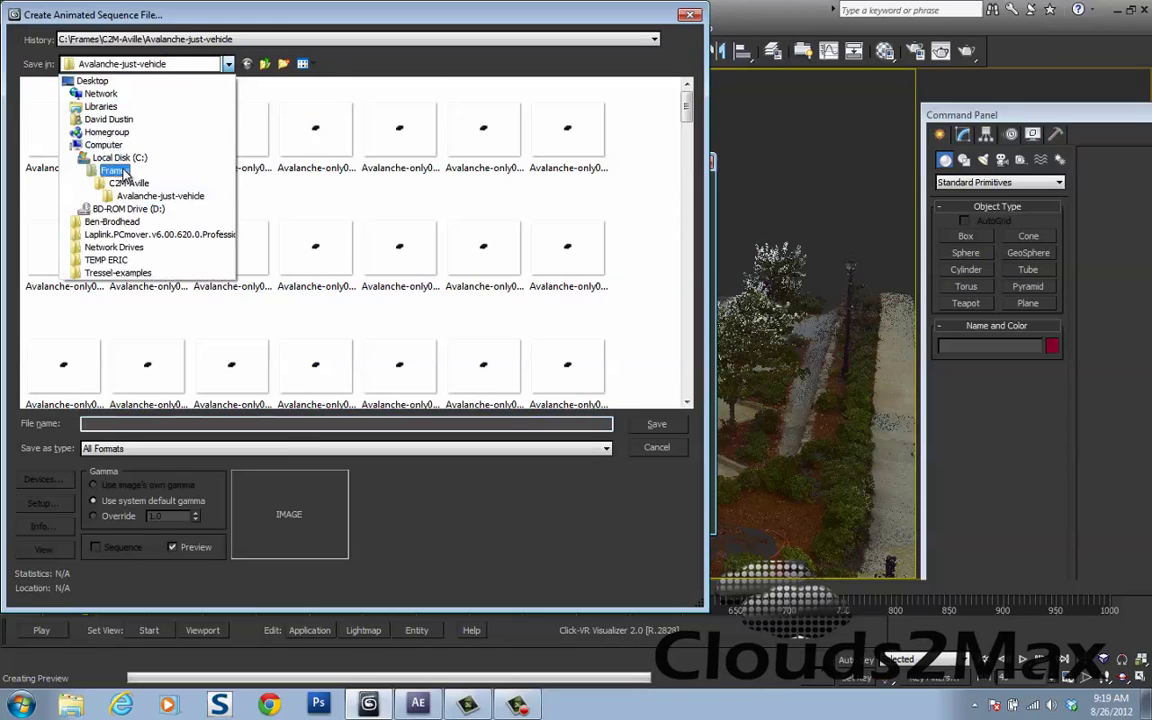
left_click(128, 183)
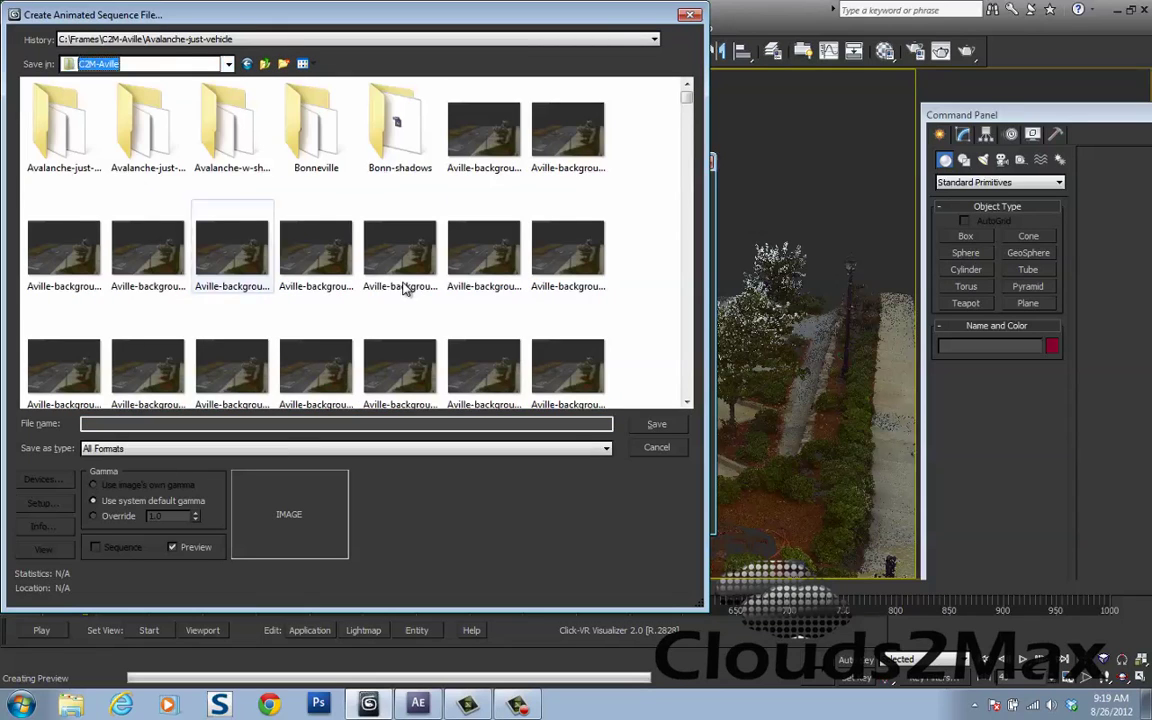
Open Aville-background0025.png in Windows Photo Viewer
left_click(488, 131)
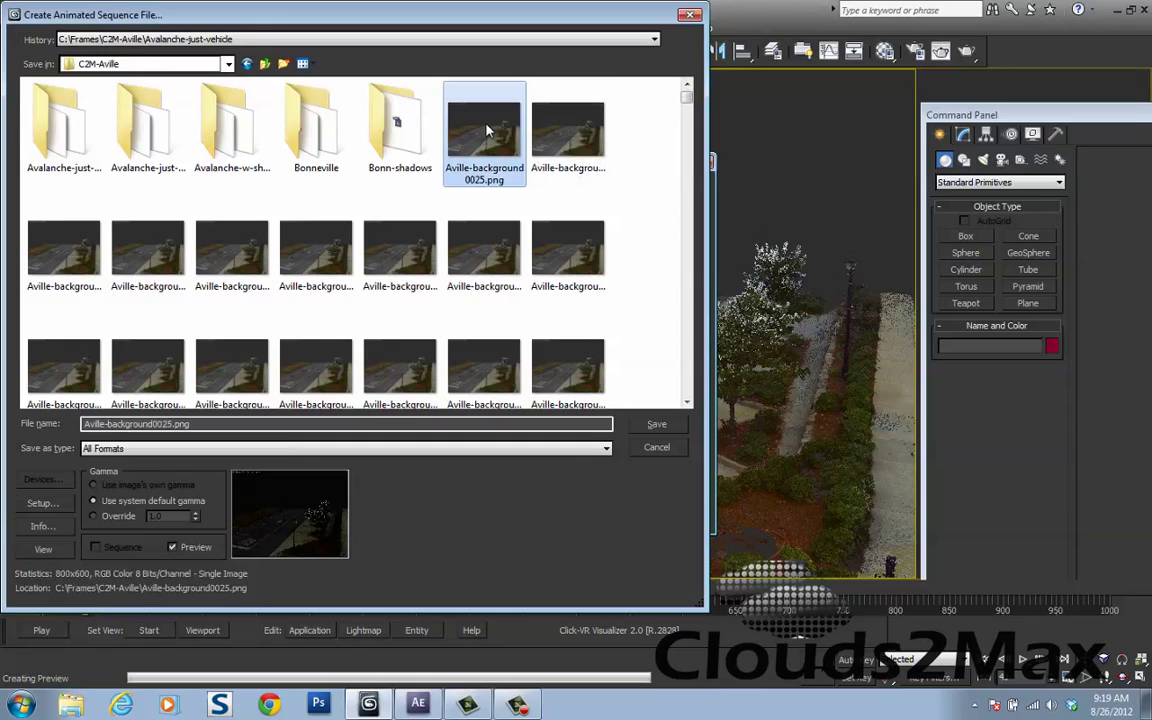
right_click(486, 129)
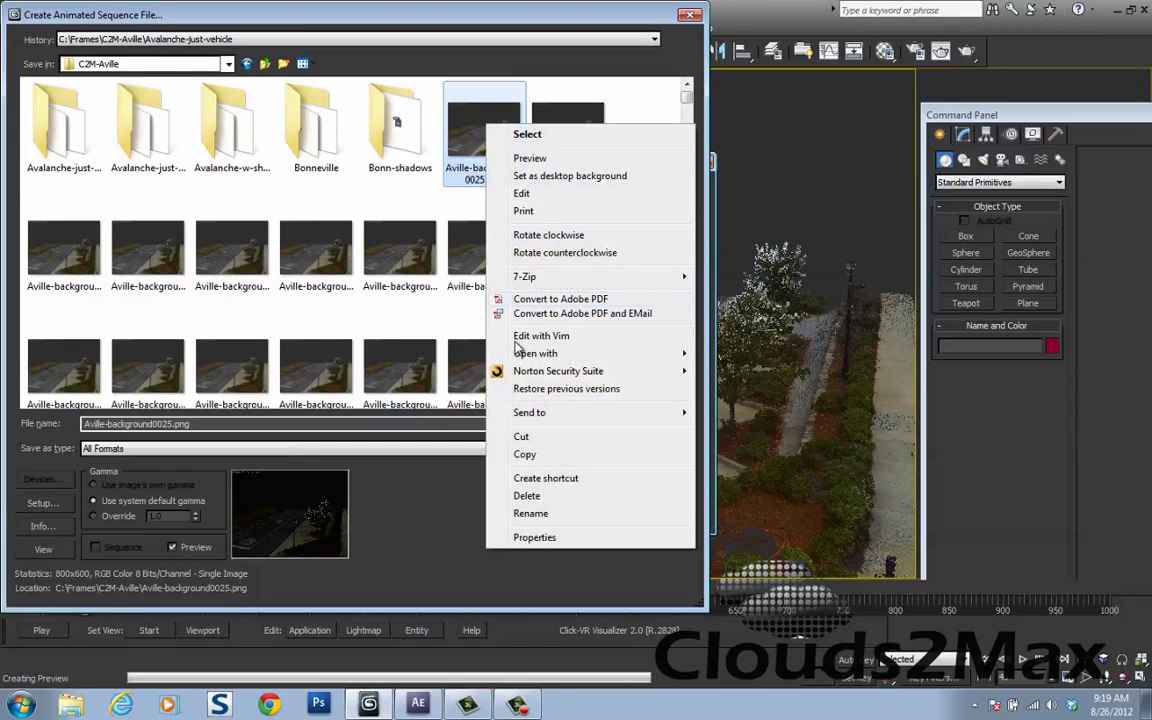
mouse_move(540, 353)
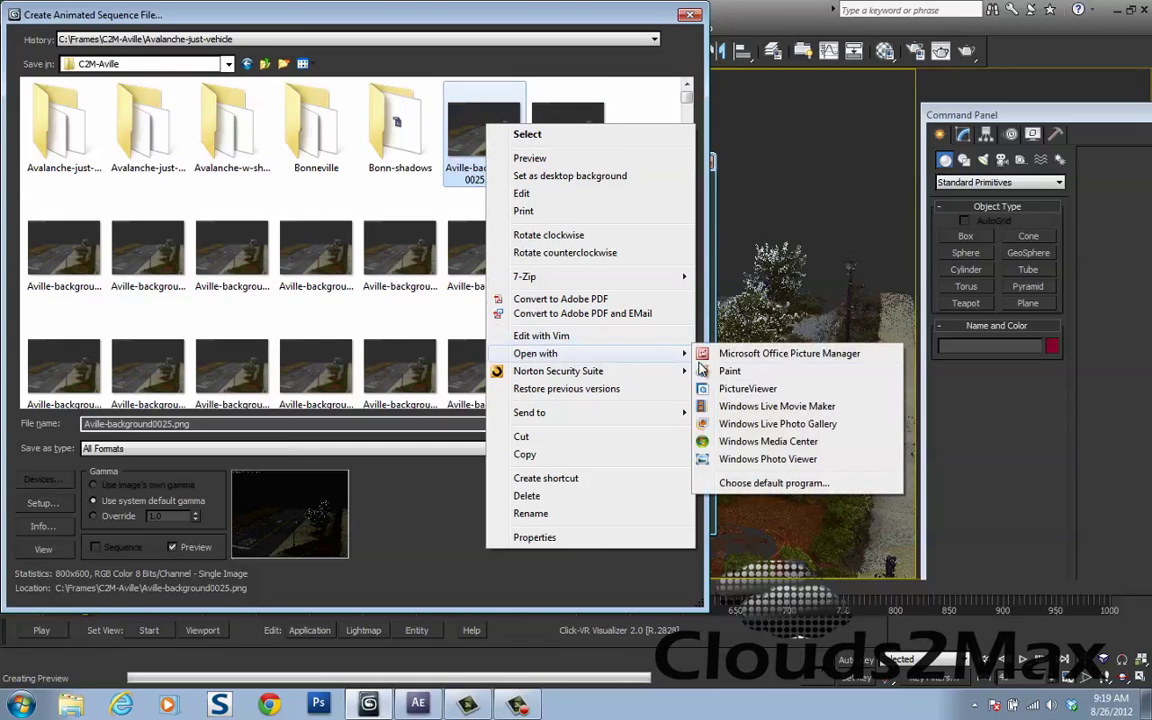
left_click(766, 459)
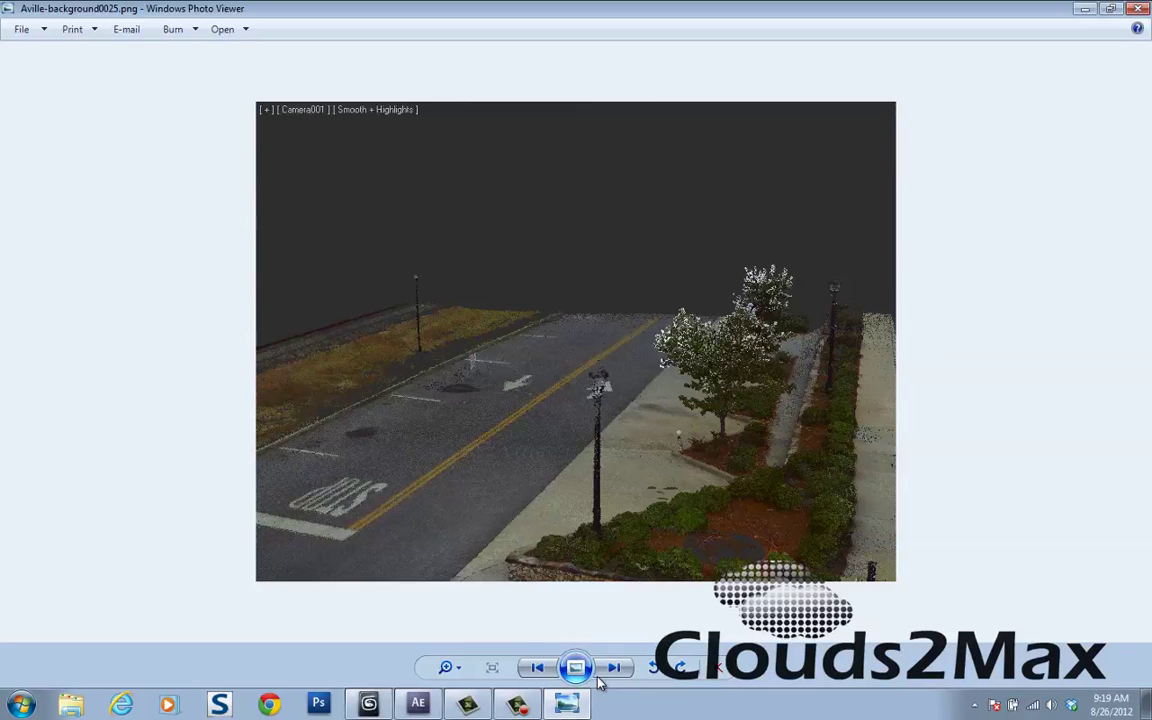
Step through Aville-background frames up to 0083 in Photo Viewer, then close the viewer
left_click(616, 669)
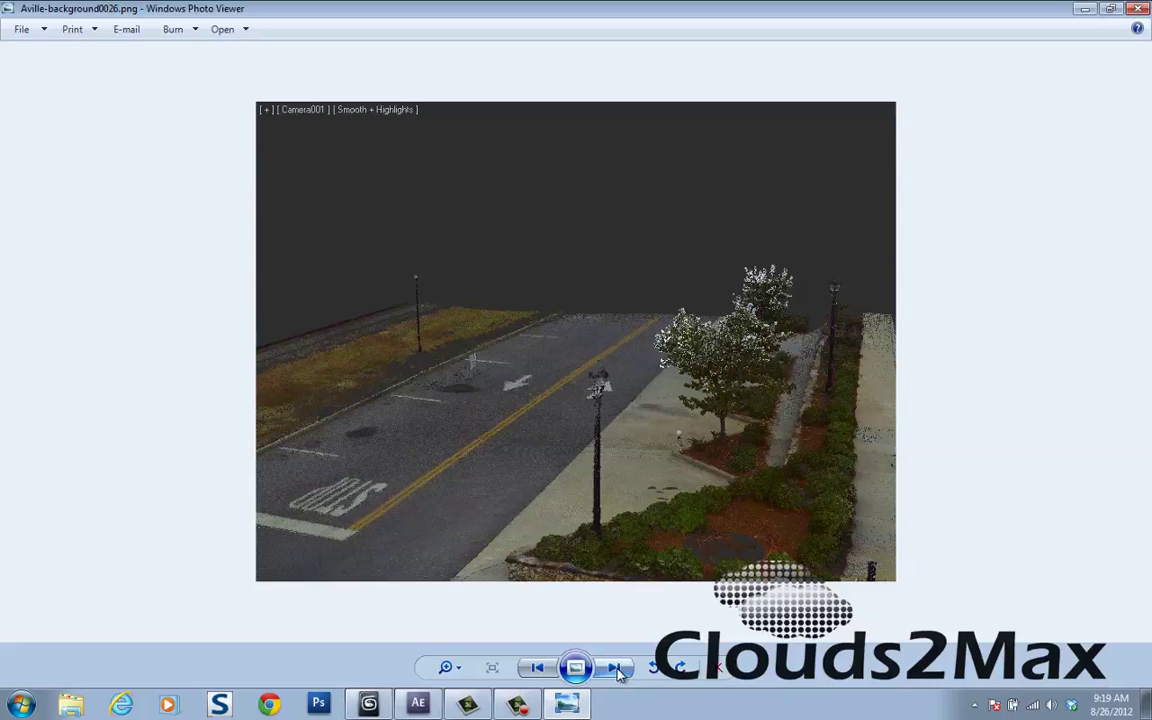
left_click(615, 669)
left_click(614, 669)
left_click(612, 670)
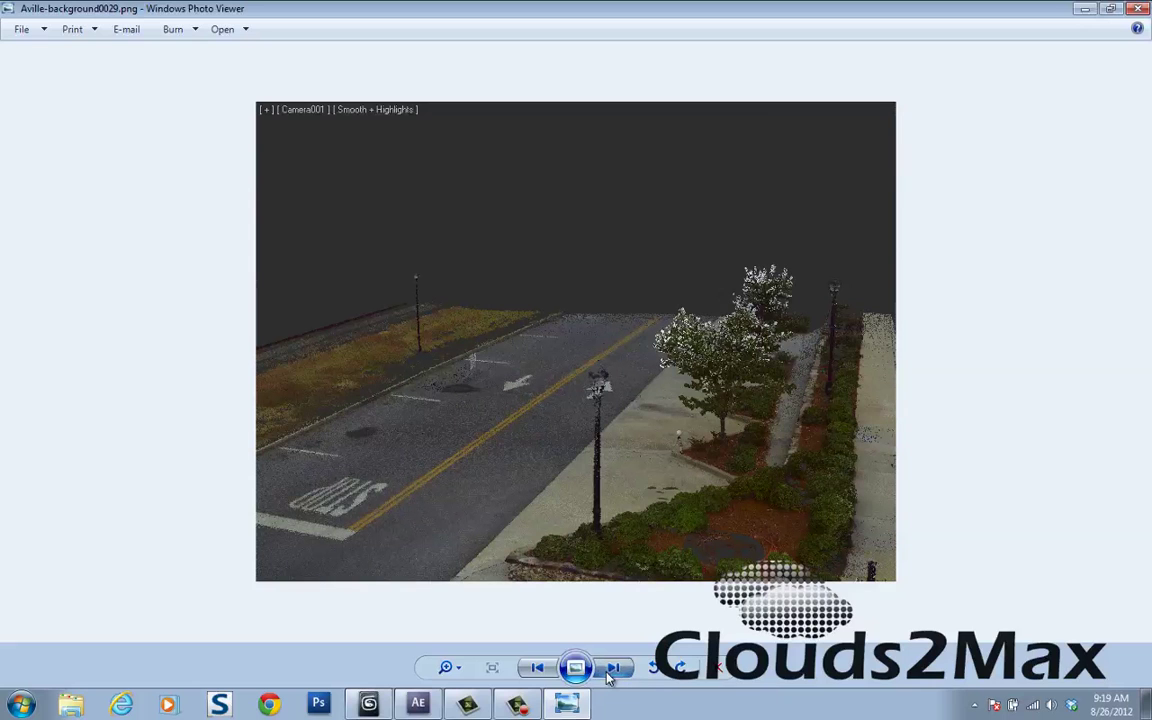
left_click(613, 669)
left_click(613, 669)
left_click(611, 674)
left_click(612, 673)
left_click(613, 672)
left_click(614, 672)
left_click(614, 672)
left_click(614, 672)
left_click(614, 672)
left_click(614, 672)
left_click(614, 672)
left_click(614, 672)
left_click(614, 672)
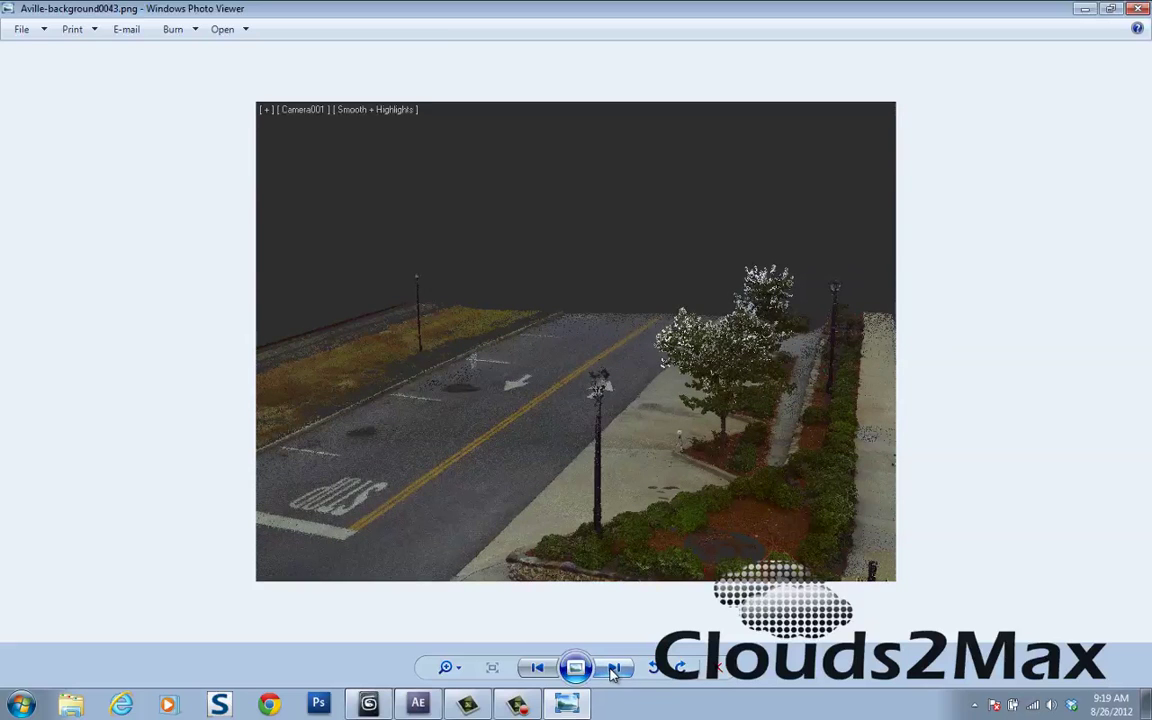
left_click(614, 672)
left_click(614, 672)
left_click(614, 672)
left_click(614, 672)
left_click(614, 672)
left_click(614, 672)
left_click(614, 672)
left_click(614, 672)
left_click(614, 672)
left_click(614, 672)
left_click(614, 672)
left_click(614, 672)
left_click(614, 672)
left_click(614, 672)
left_click(614, 672)
left_click(614, 672)
left_click(614, 672)
left_click(614, 672)
left_click(614, 672)
left_click(614, 672)
left_click(614, 672)
left_click(614, 672)
left_click(614, 672)
left_click(614, 672)
left_click(614, 672)
left_click(614, 672)
left_click(614, 672)
left_click(614, 672)
left_click(614, 672)
left_click(614, 672)
left_click(614, 672)
left_click(614, 672)
left_click(614, 672)
left_click(614, 672)
left_click(614, 672)
left_click(614, 672)
left_click(614, 672)
left_click(614, 672)
left_click(614, 672)
left_click(614, 672)
left_click(1138, 8)
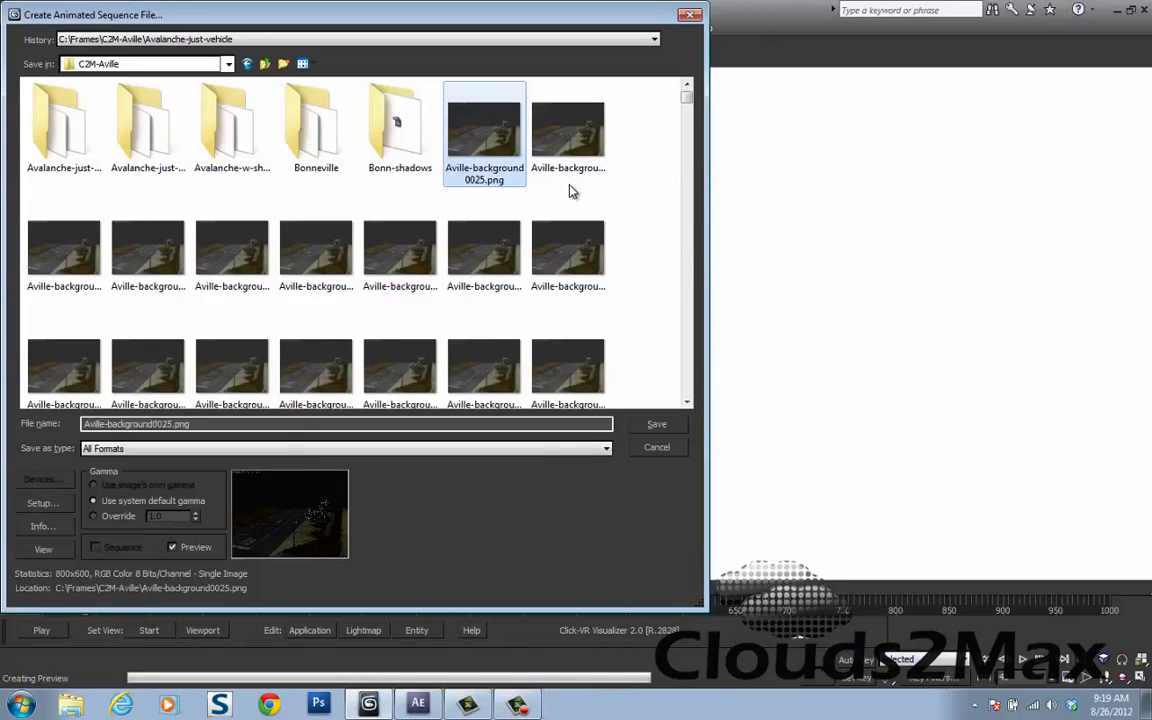
Close the sequence dialog and hide Layer002, leaving the blue pickup on the shadow plane
left_click(691, 15)
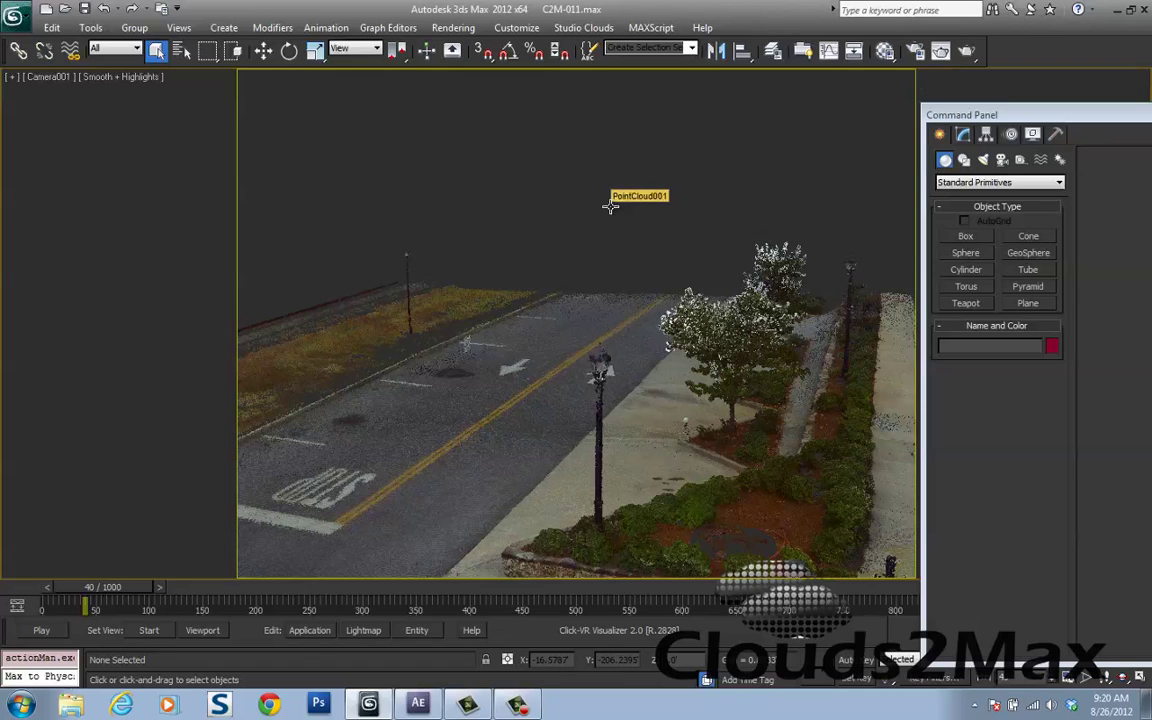
left_click(769, 57)
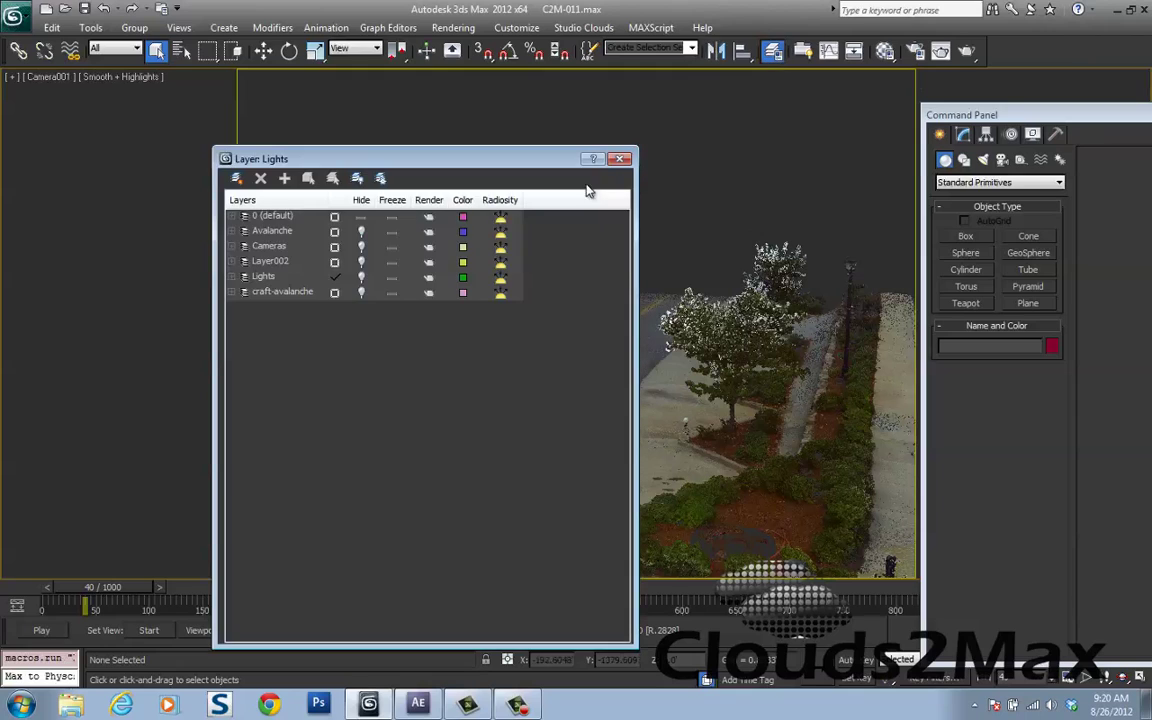
left_click(362, 262)
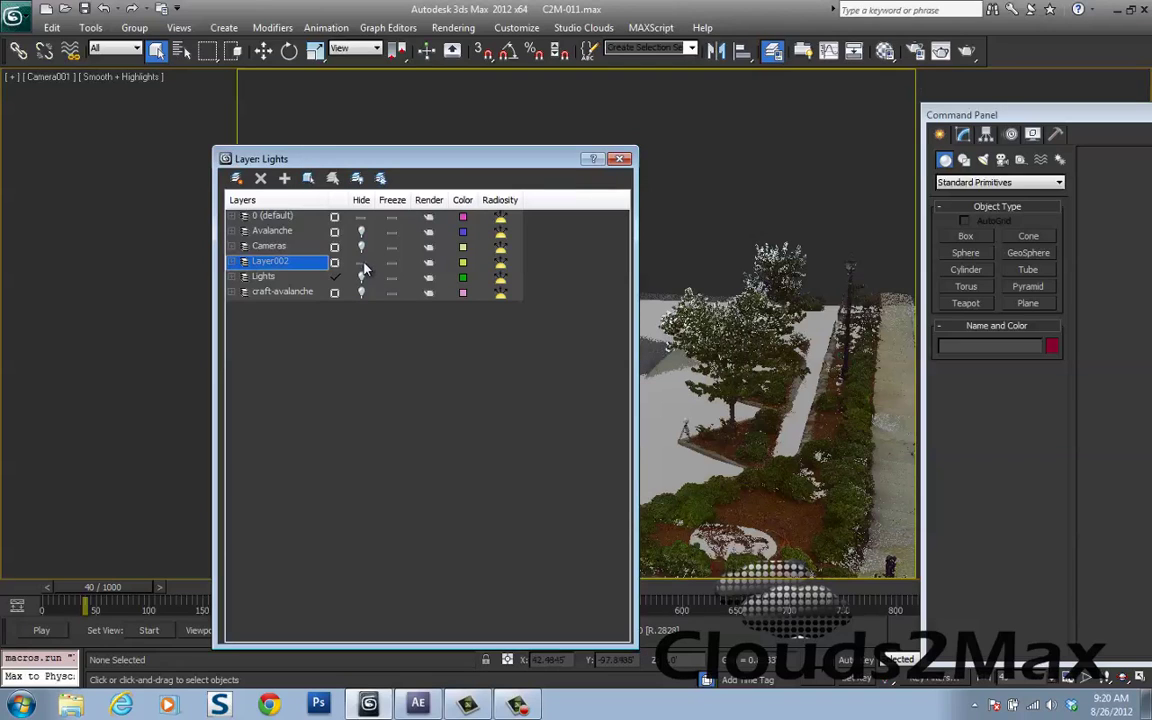
left_click(620, 159)
left_click(773, 51)
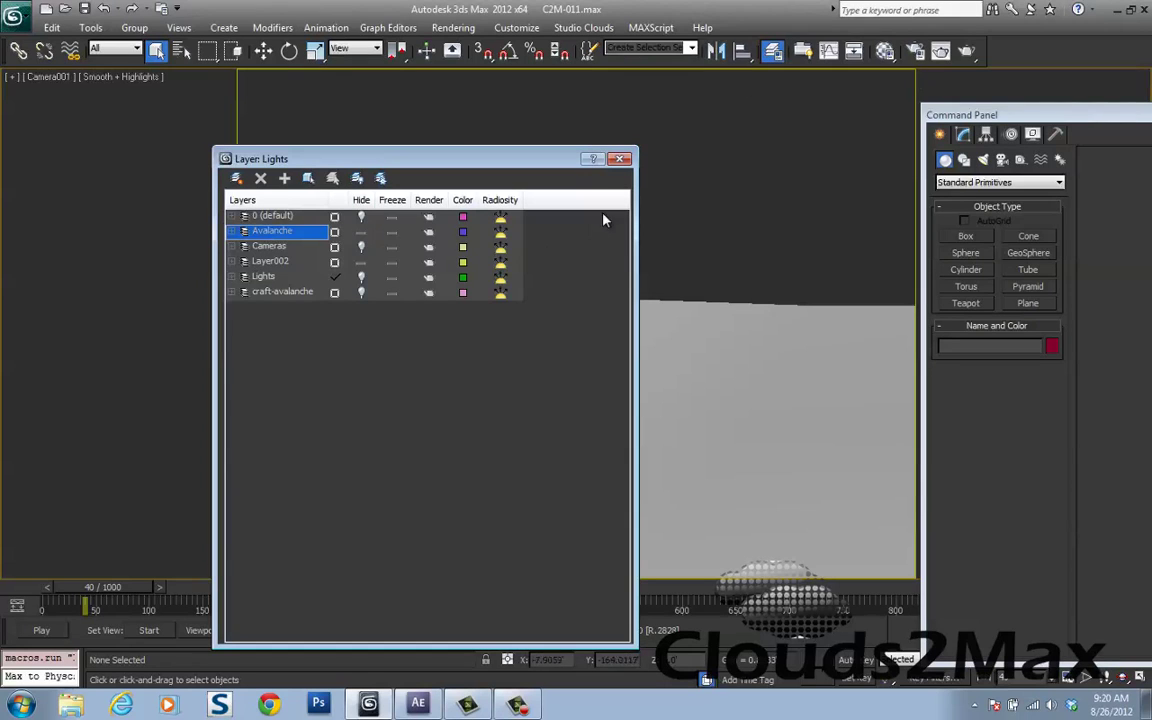
left_click(620, 159)
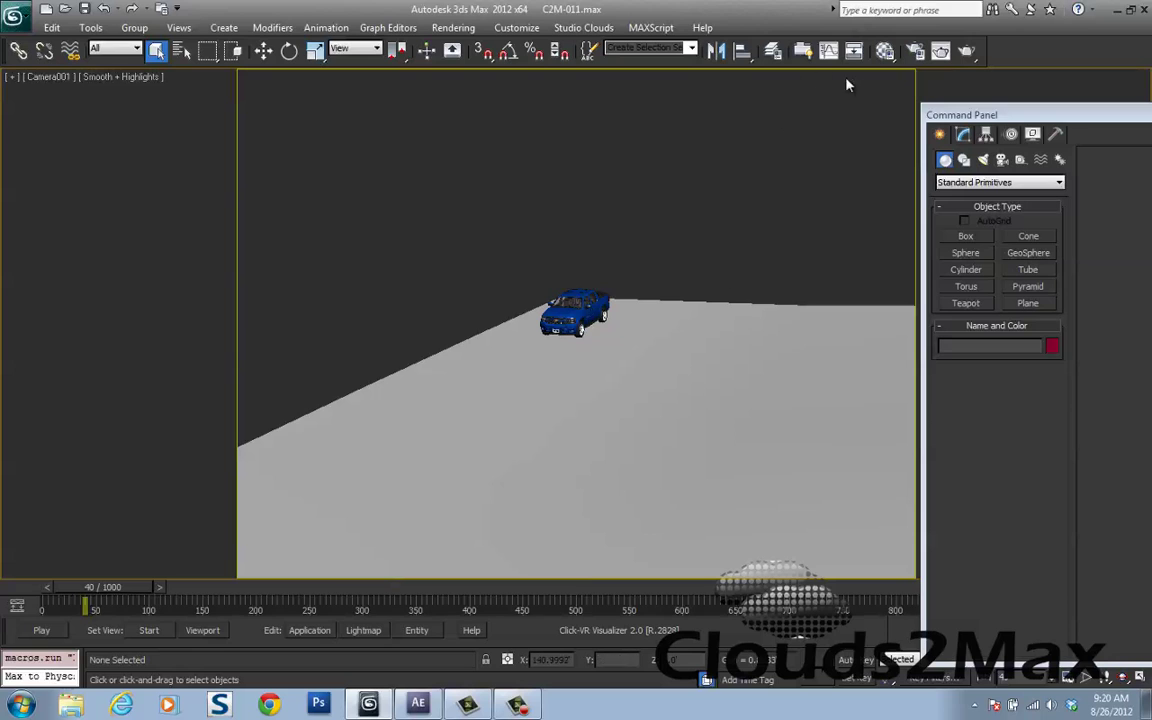
Open the Material Editor beside the viewport and activate the 01 - Default slot
key("m")
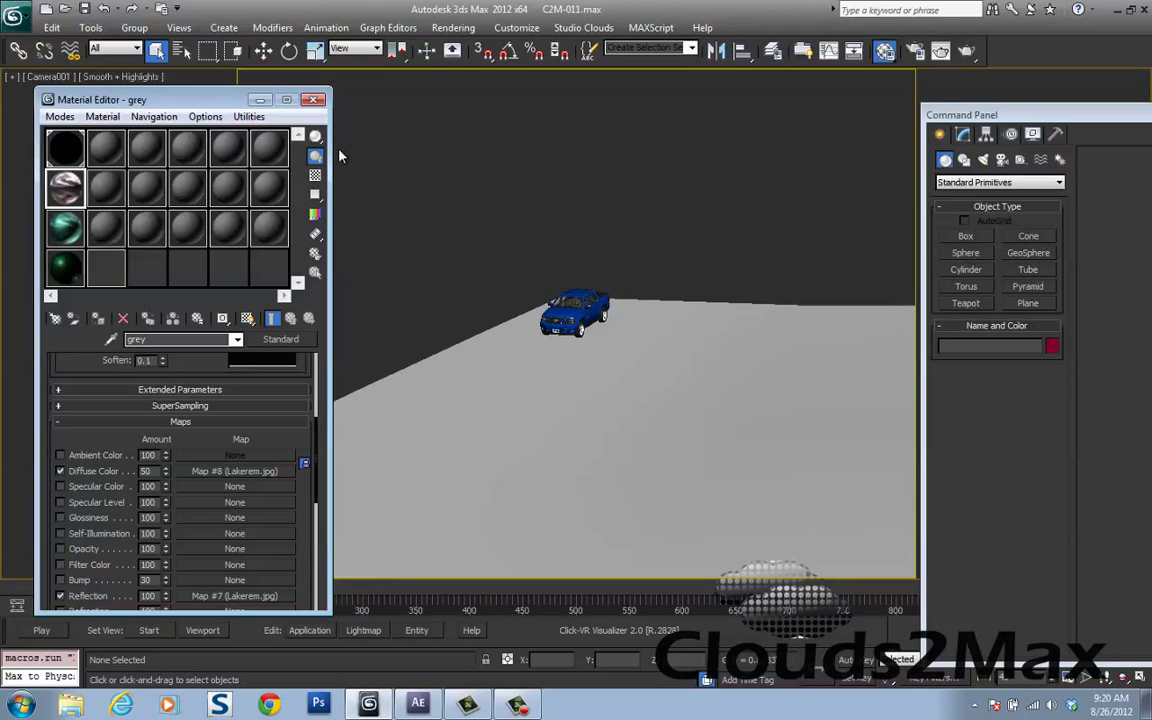
left_click_drag(193, 108, 913, 157)
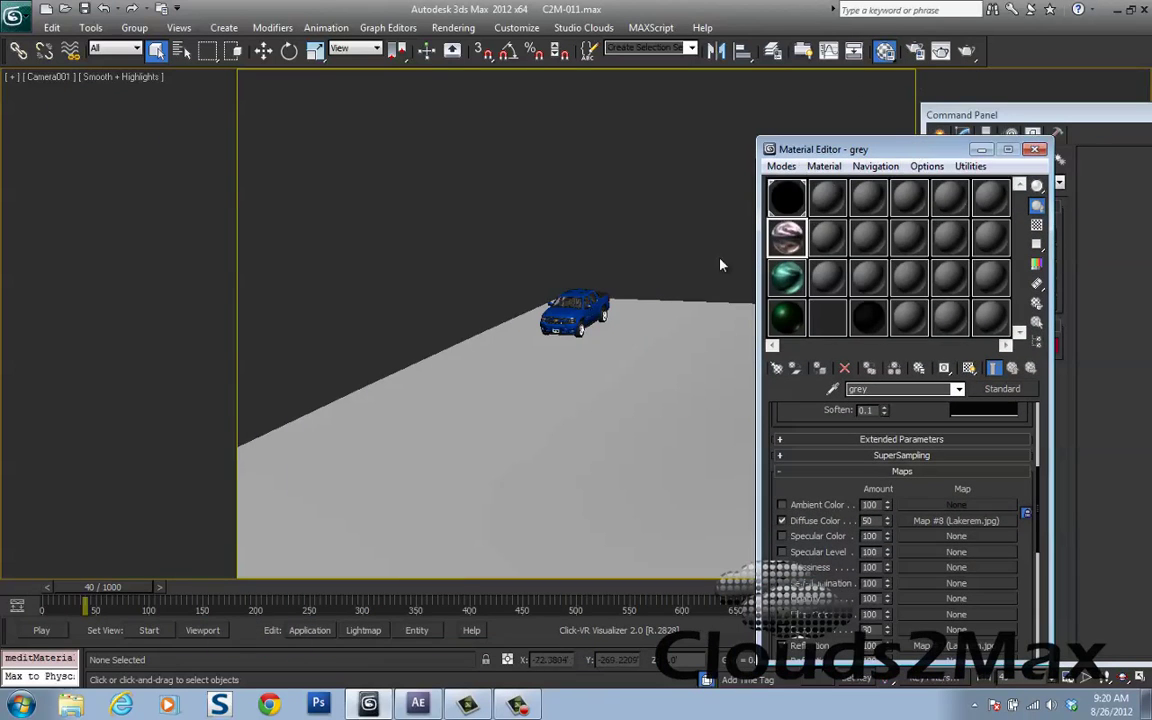
left_click(791, 204)
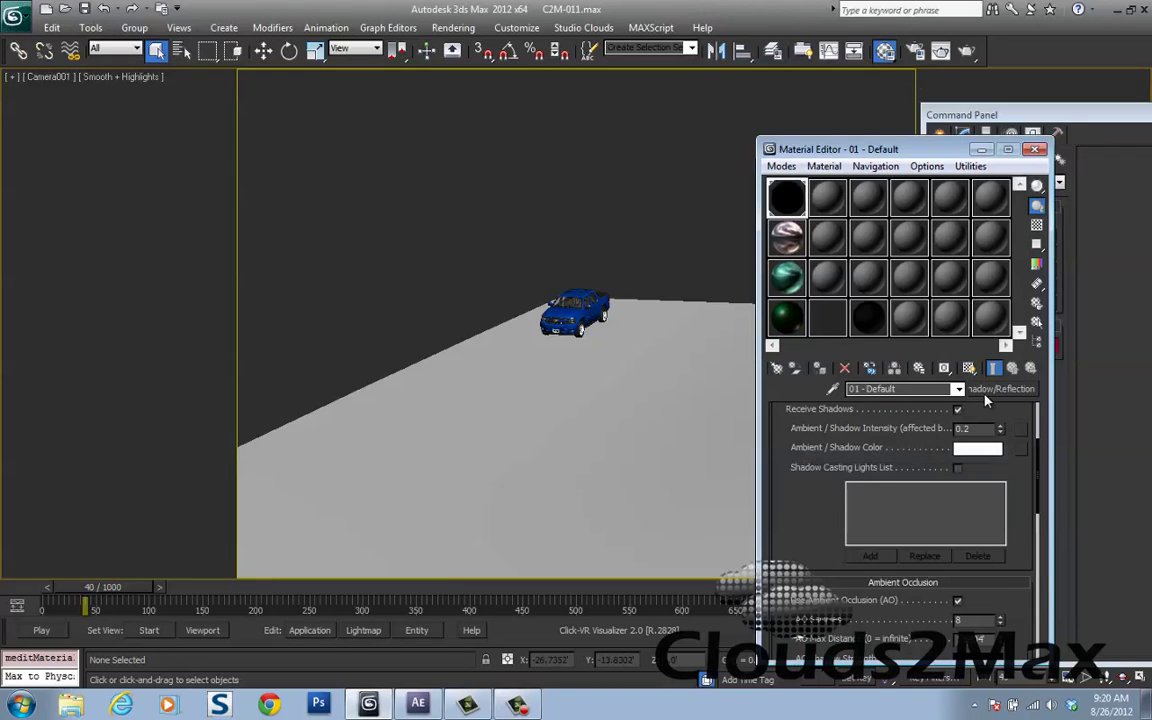
left_click_drag(779, 418, 778, 542)
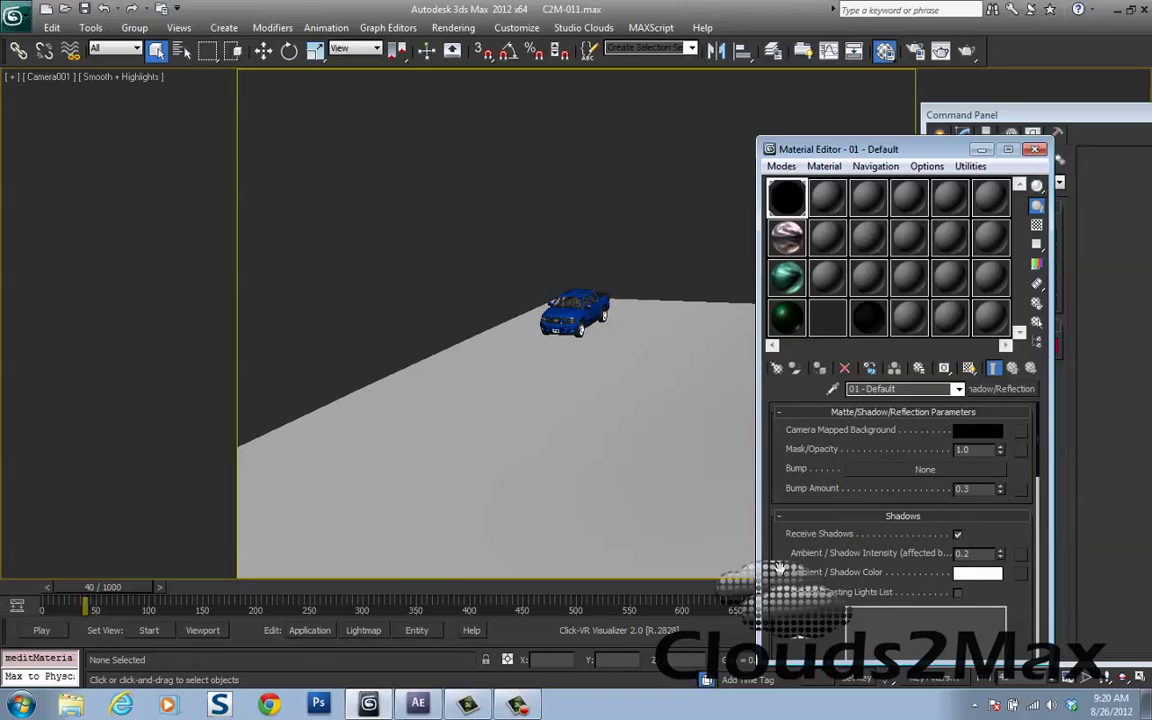
Browse the material types, then cancel to keep Matte/Shadow/Reflection
left_click(1001, 392)
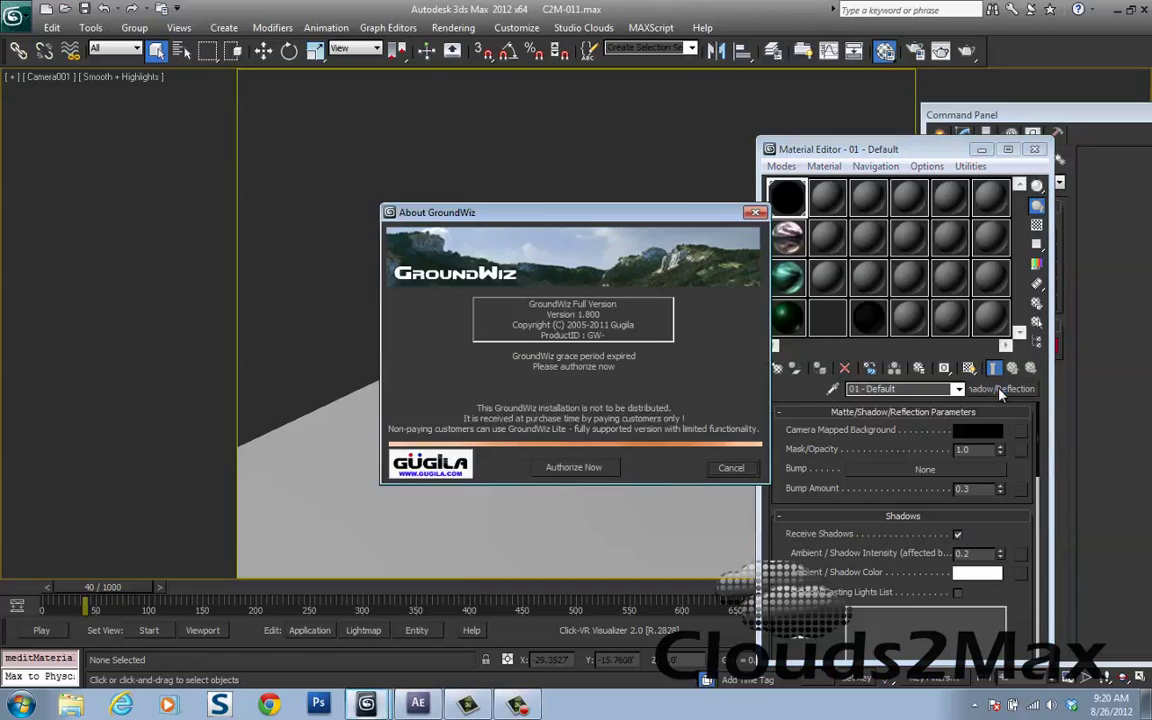
left_click(737, 471)
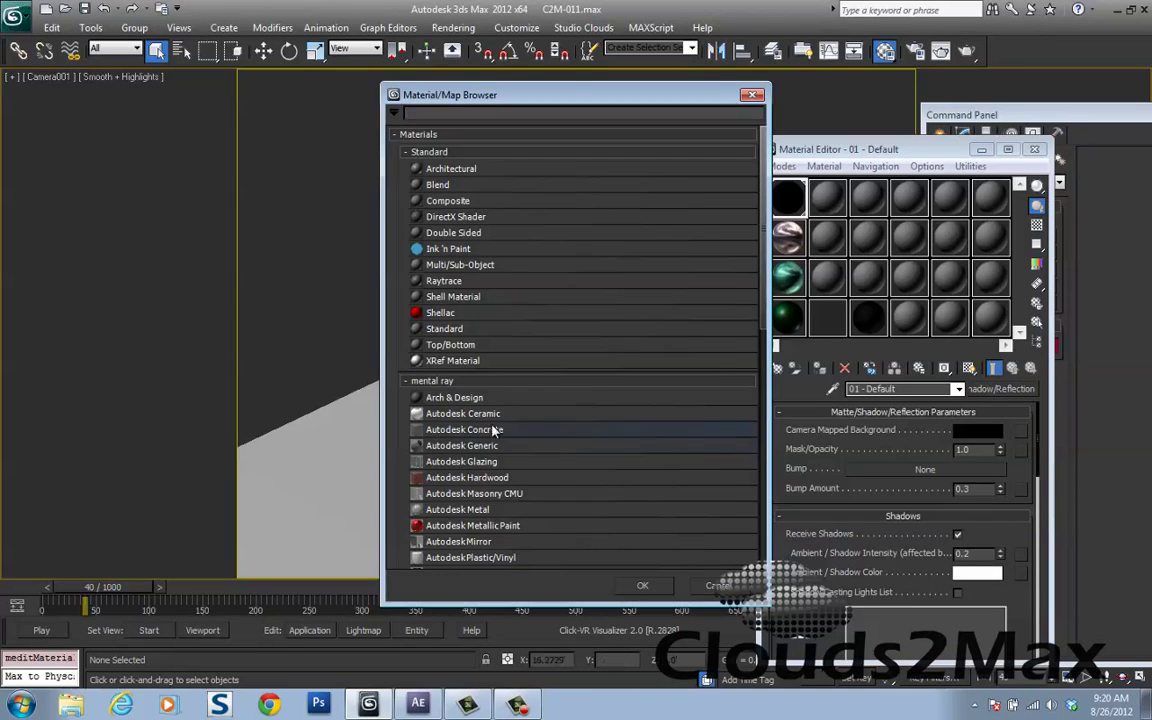
scroll(750, 420, "down", 5)
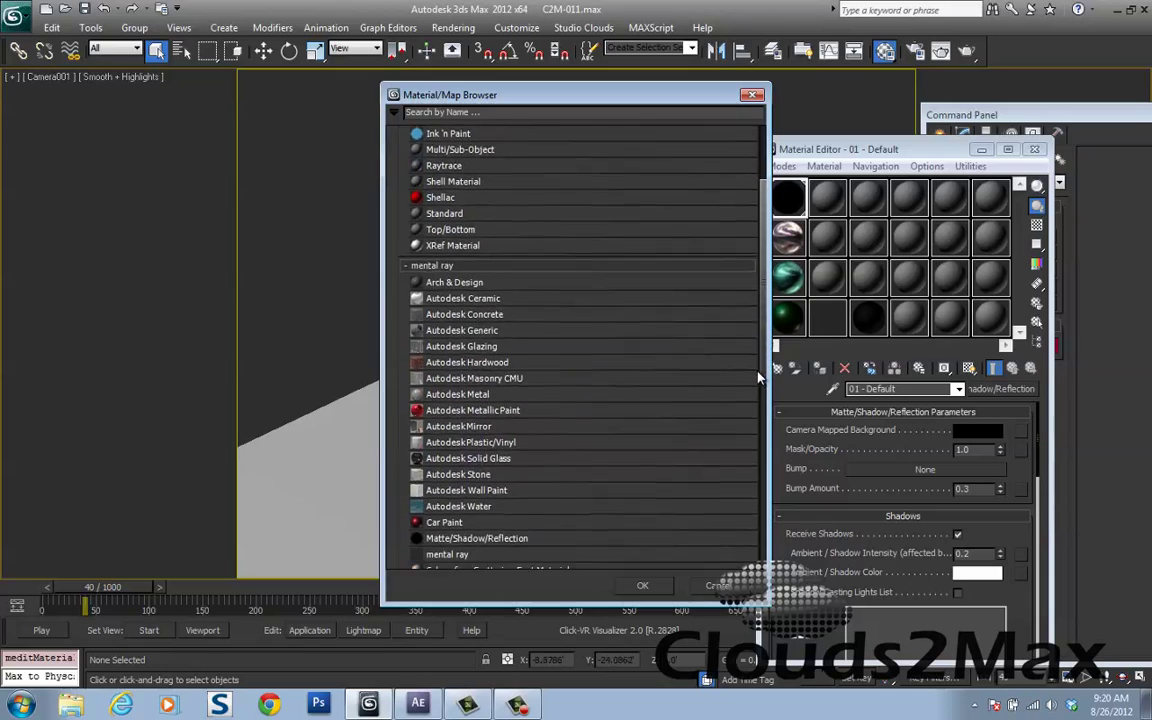
scroll(670, 387, "down", 1)
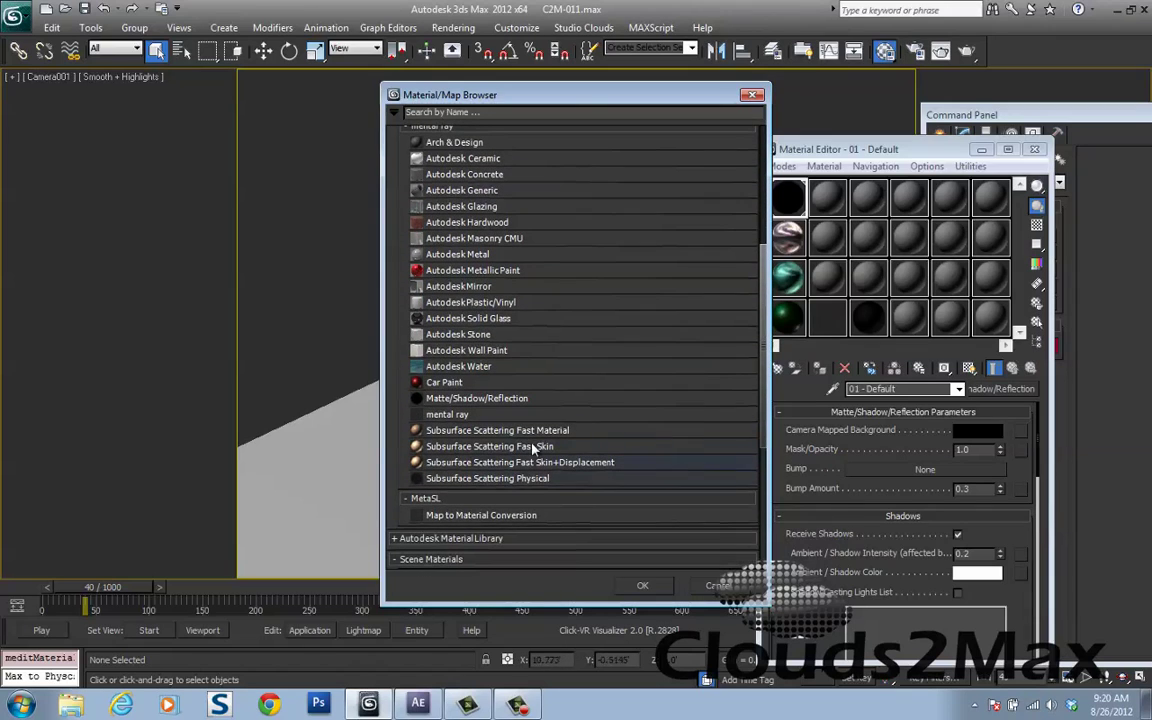
left_click(718, 585)
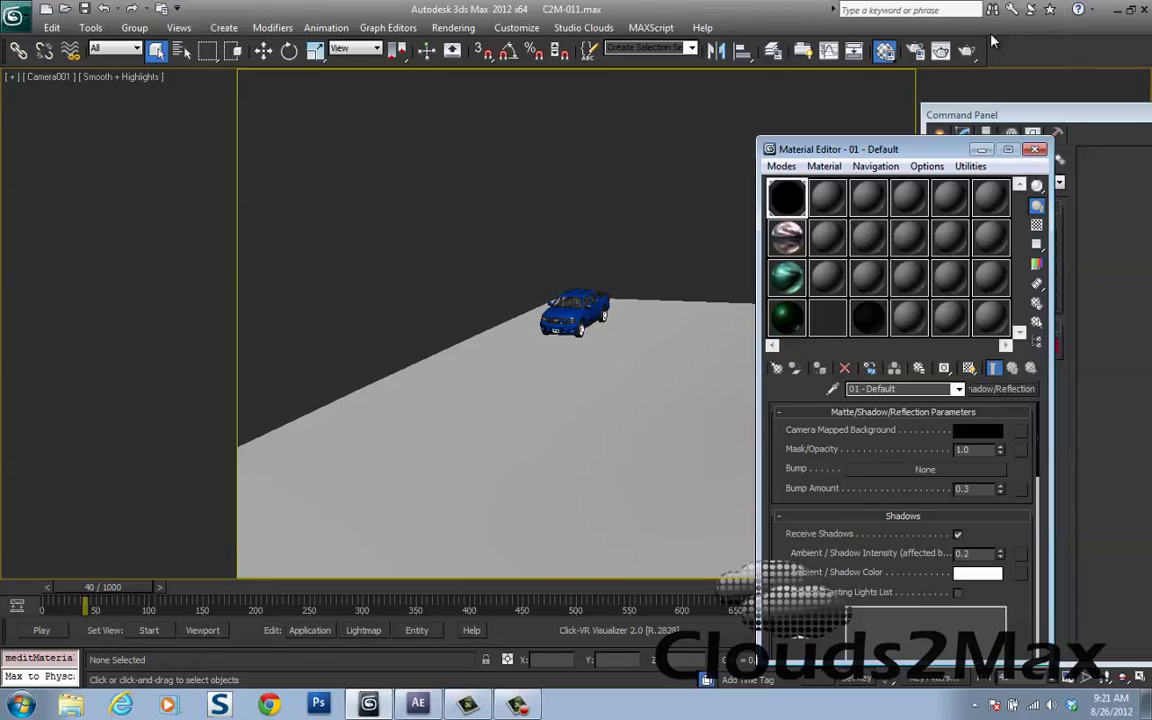
Turn off Save File in Render Setup and render Camera001's frame 40 of the truck
left_click(916, 52)
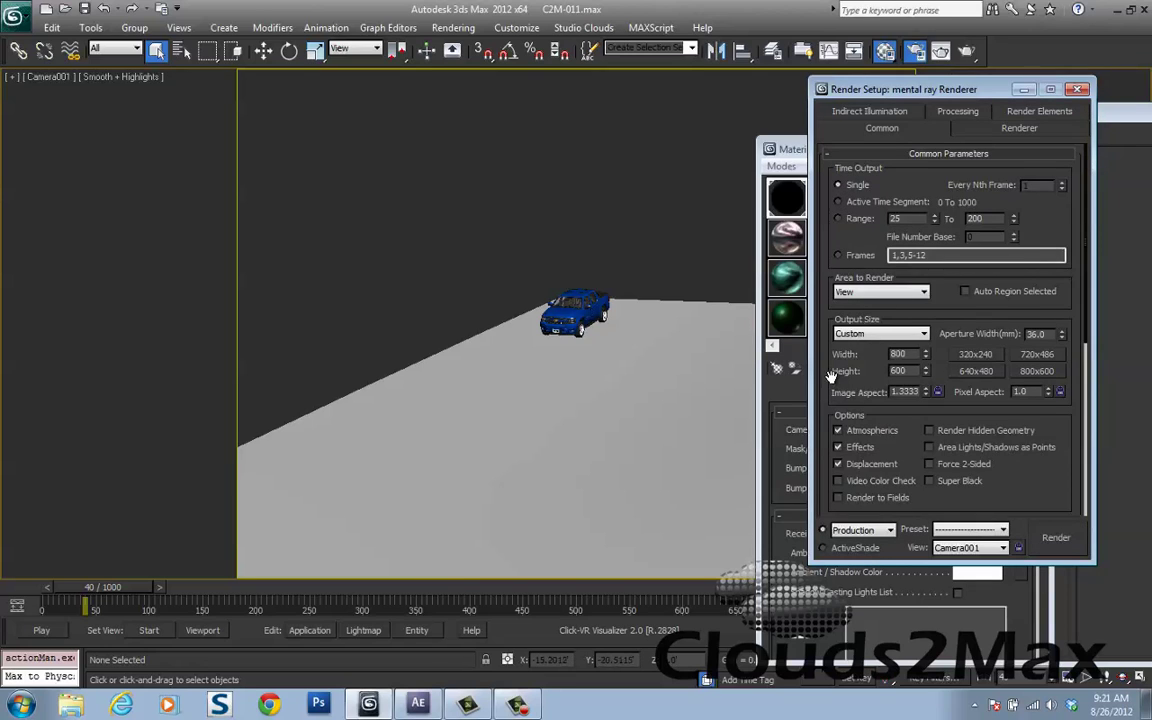
scroll(815, 415, "down", 5)
left_click(838, 455)
left_click(1056, 537)
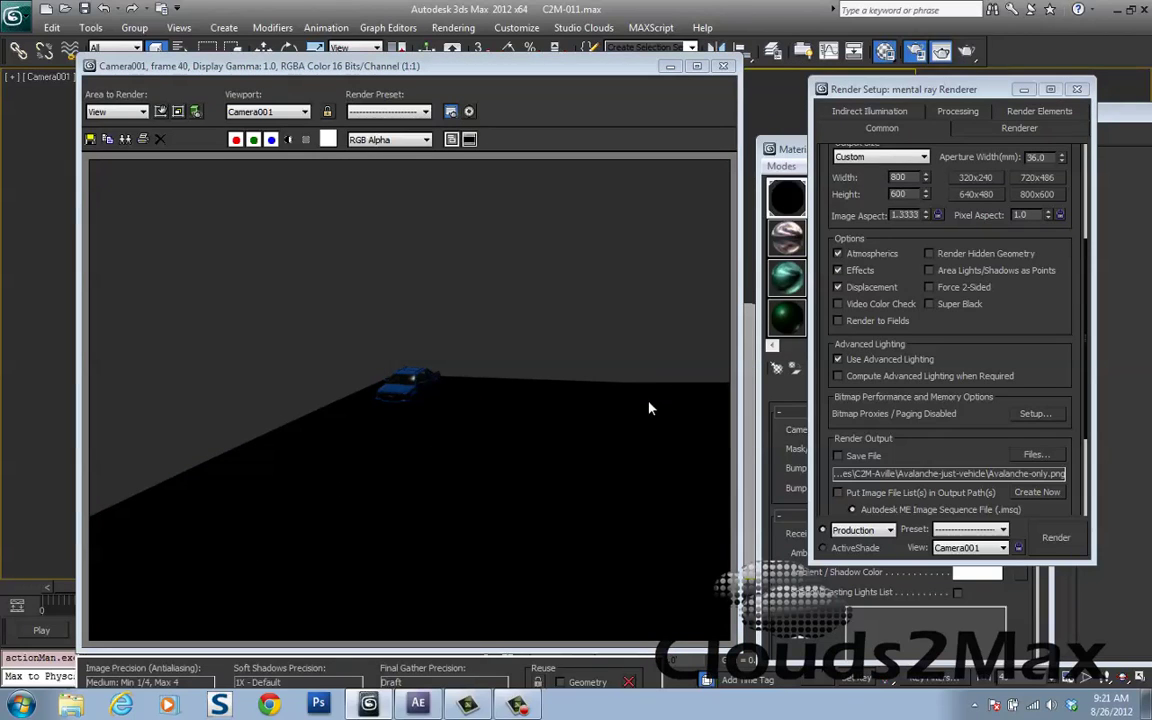
Check the render's alpha channel, which shows the truck's silhouette, then close the frame window
left_click(288, 140)
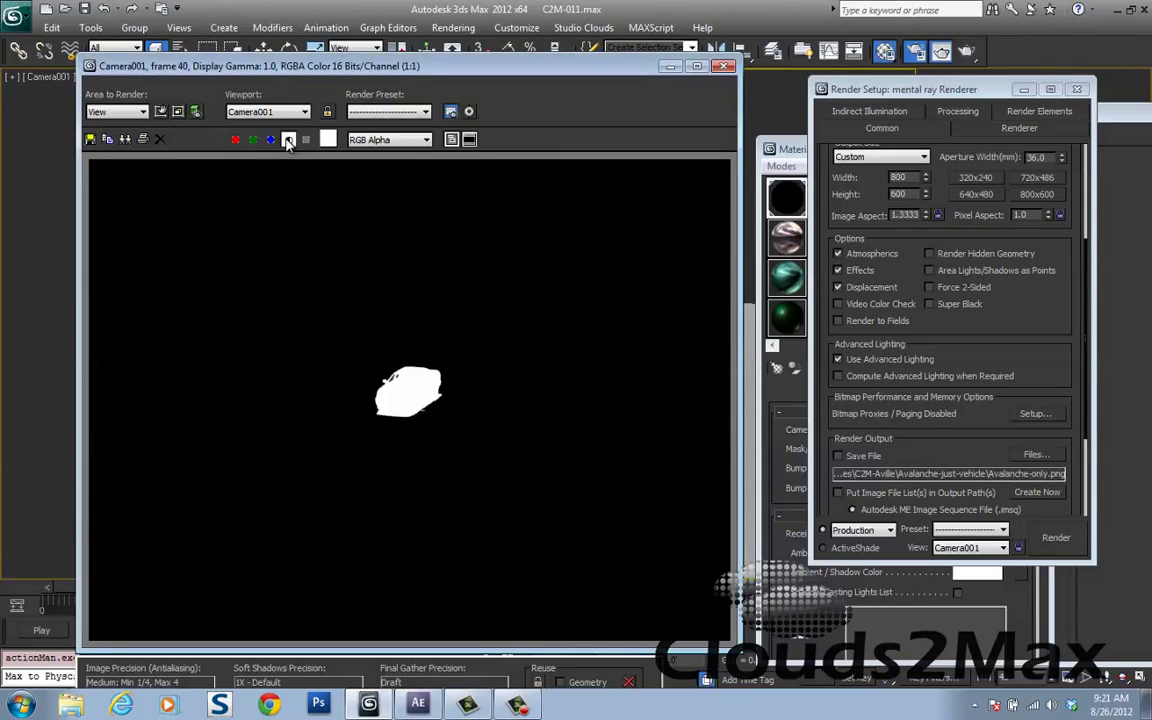
left_click(724, 68)
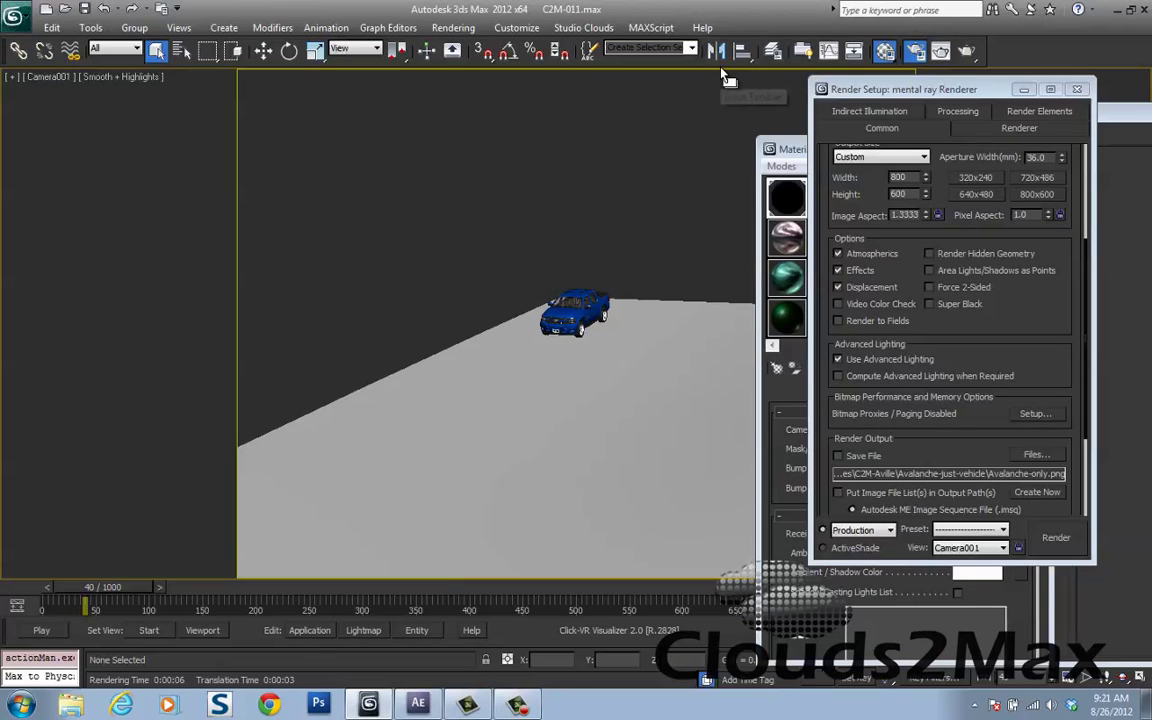
In After Effects, toggle the Av-w-shadows layer off and on while scrubbing Comp 1's timeline
left_click(416, 705)
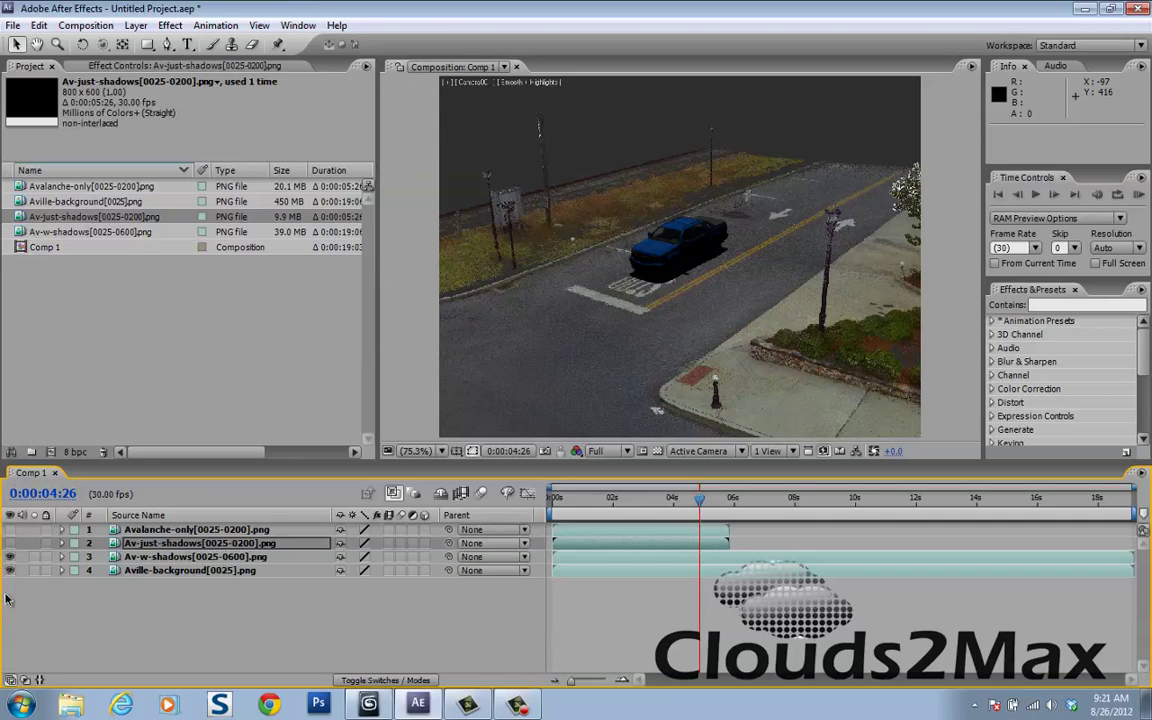
left_click(10, 557)
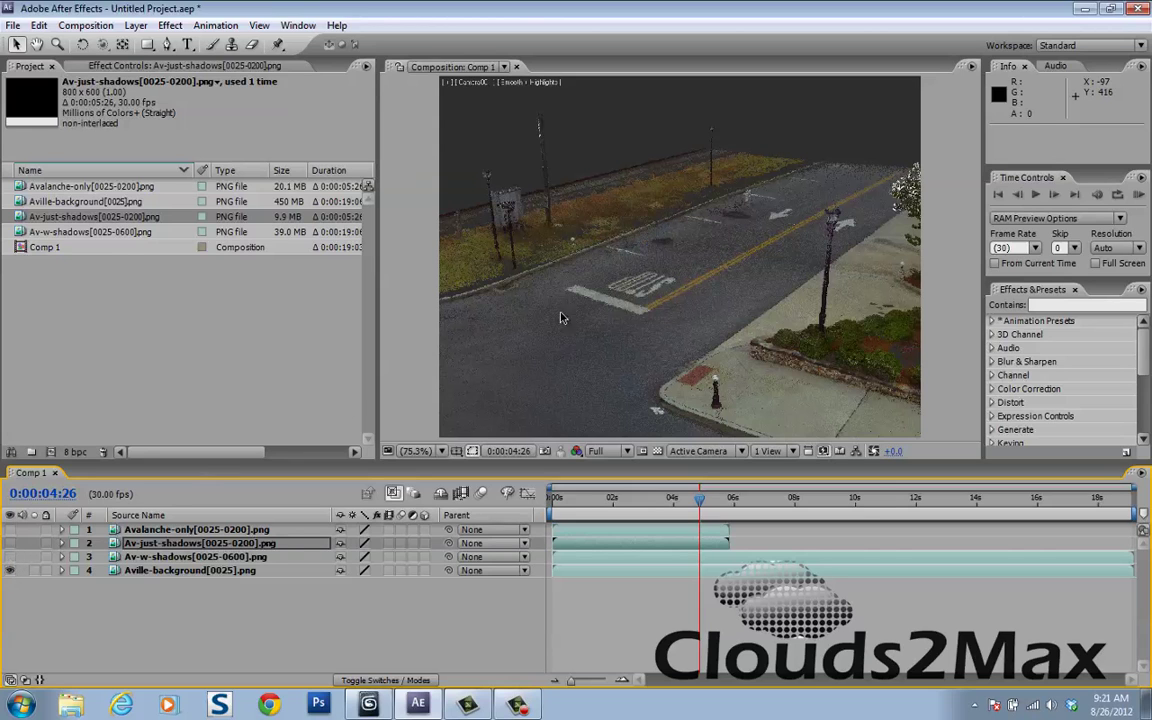
left_click_drag(701, 504, 788, 506)
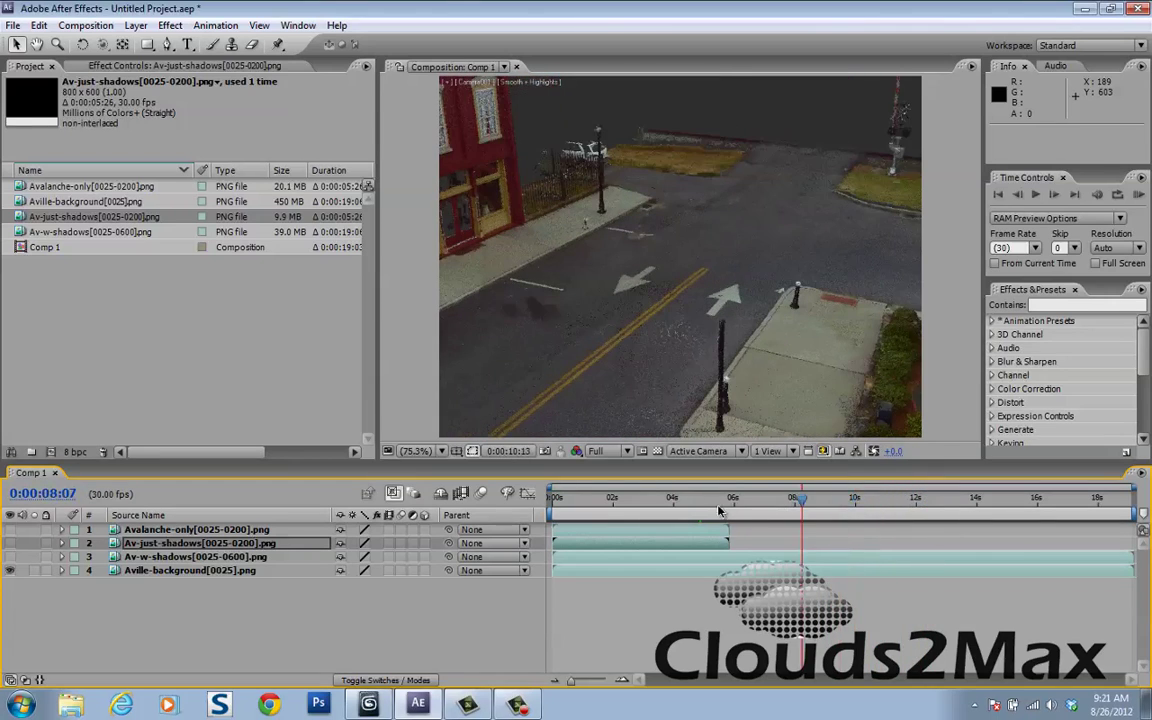
left_click_drag(715, 511, 591, 537)
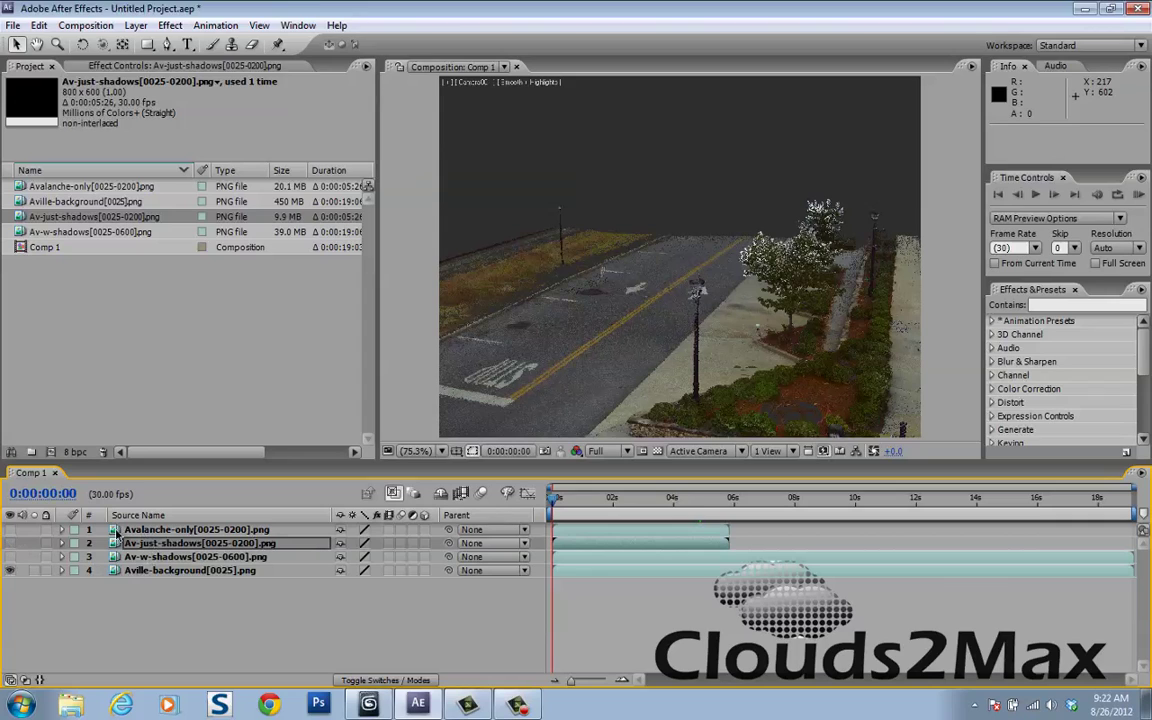
left_click(9, 556)
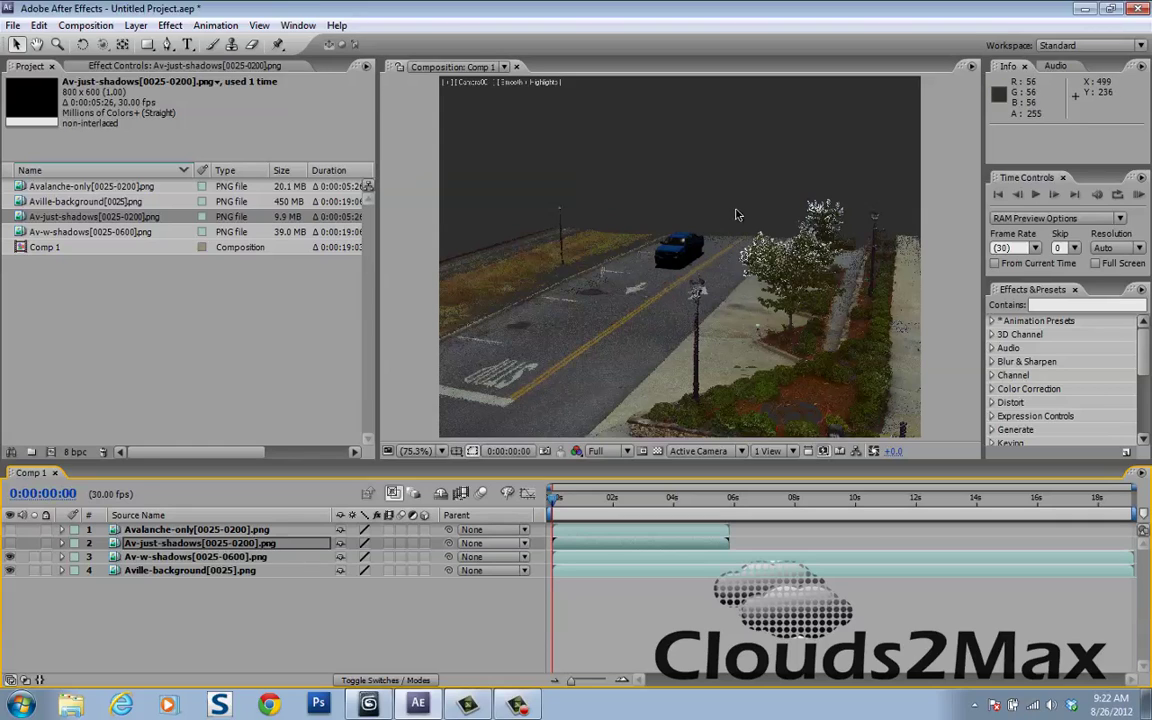
left_click(70, 232)
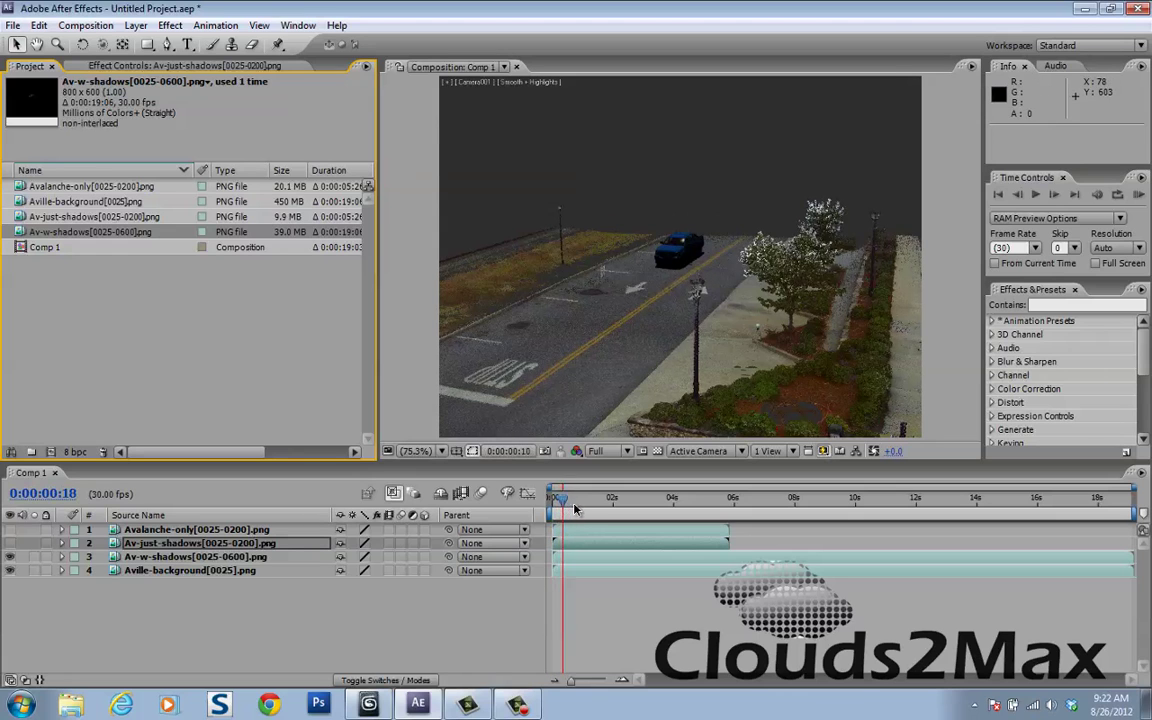
mouse_move(555, 499)
left_mouse_down()
mouse_move(750, 503)
mouse_move(886, 528)
mouse_move(1103, 505)
mouse_move(552, 517)
left_mouse_up()
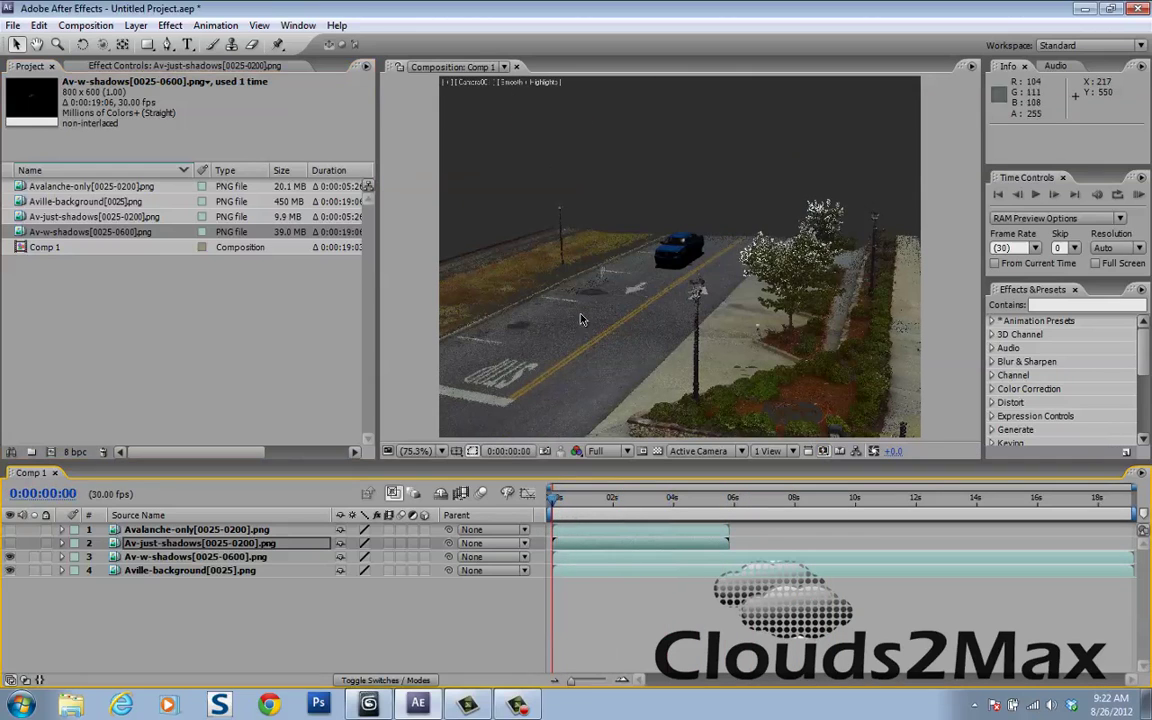
Swap the Av-w-shadows layer for the Avalanche-only truck layer and scrub forward
left_click(9, 558)
left_click(10, 529)
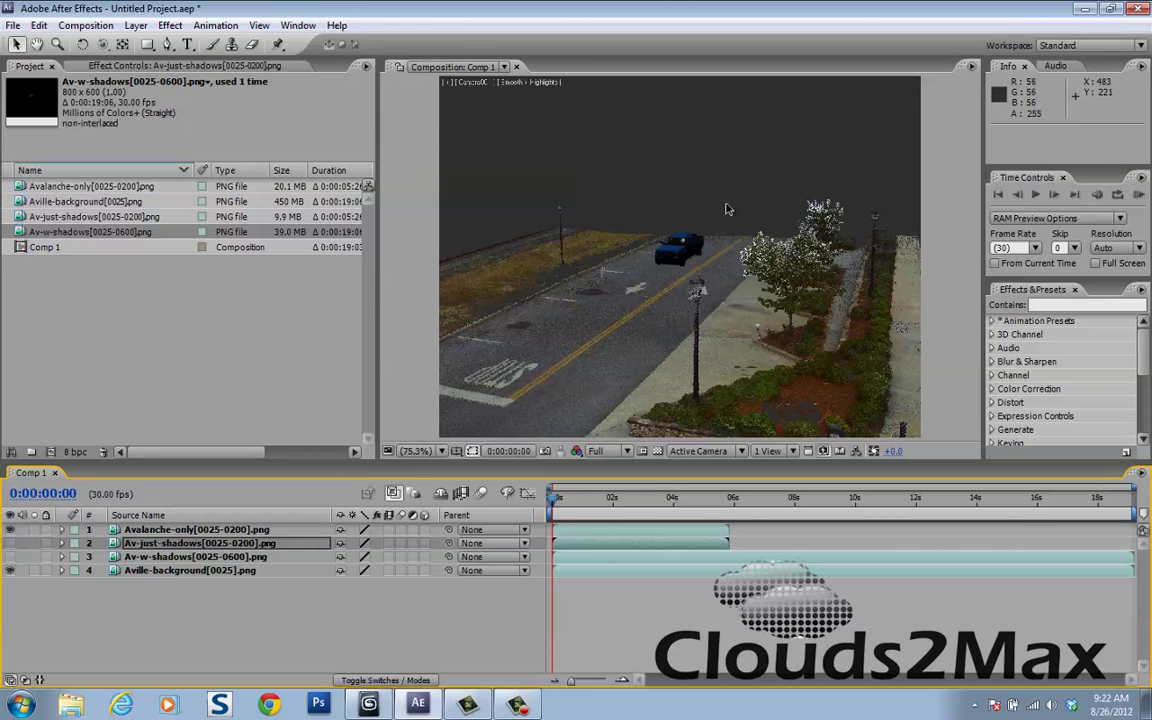
left_click_drag(558, 500, 693, 527)
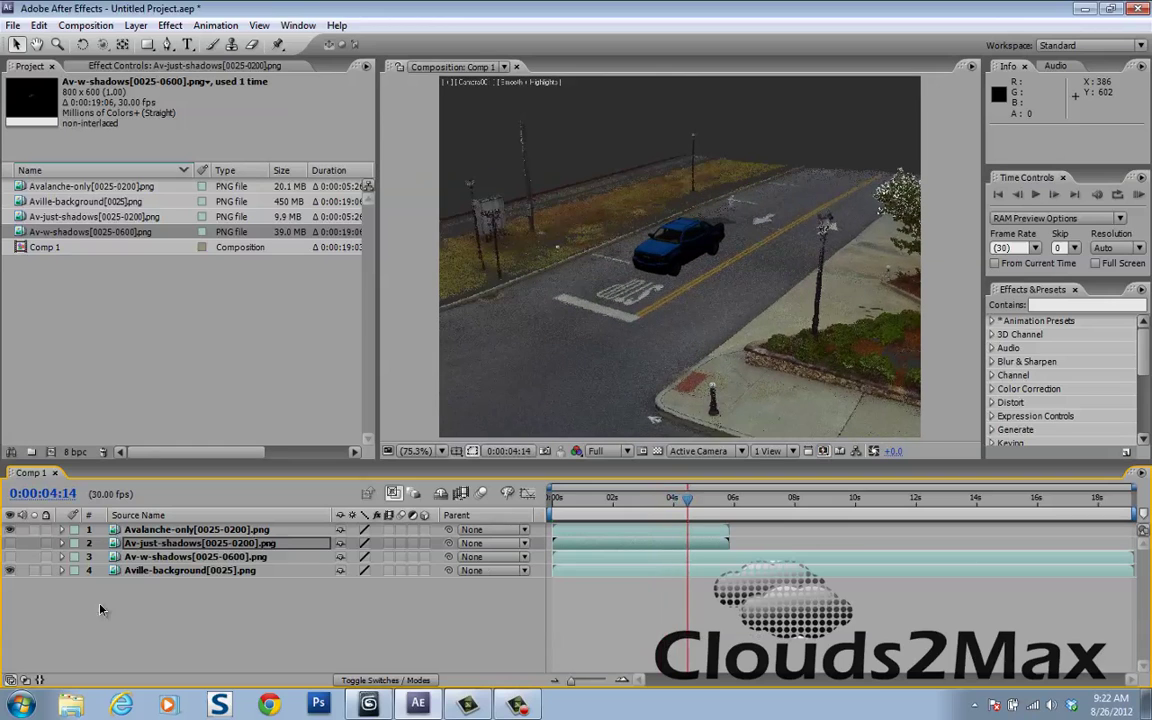
Show only the Av-just-shadows layer and raise its opacity to 100%
left_click(10, 543)
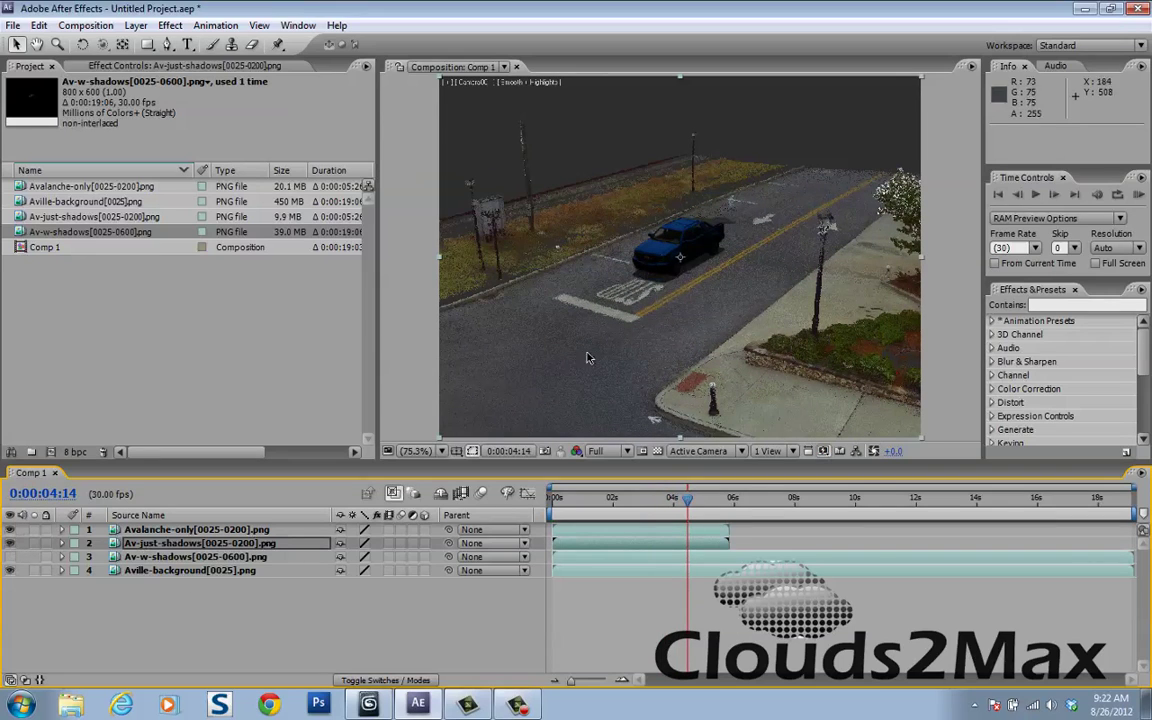
left_click(10, 529)
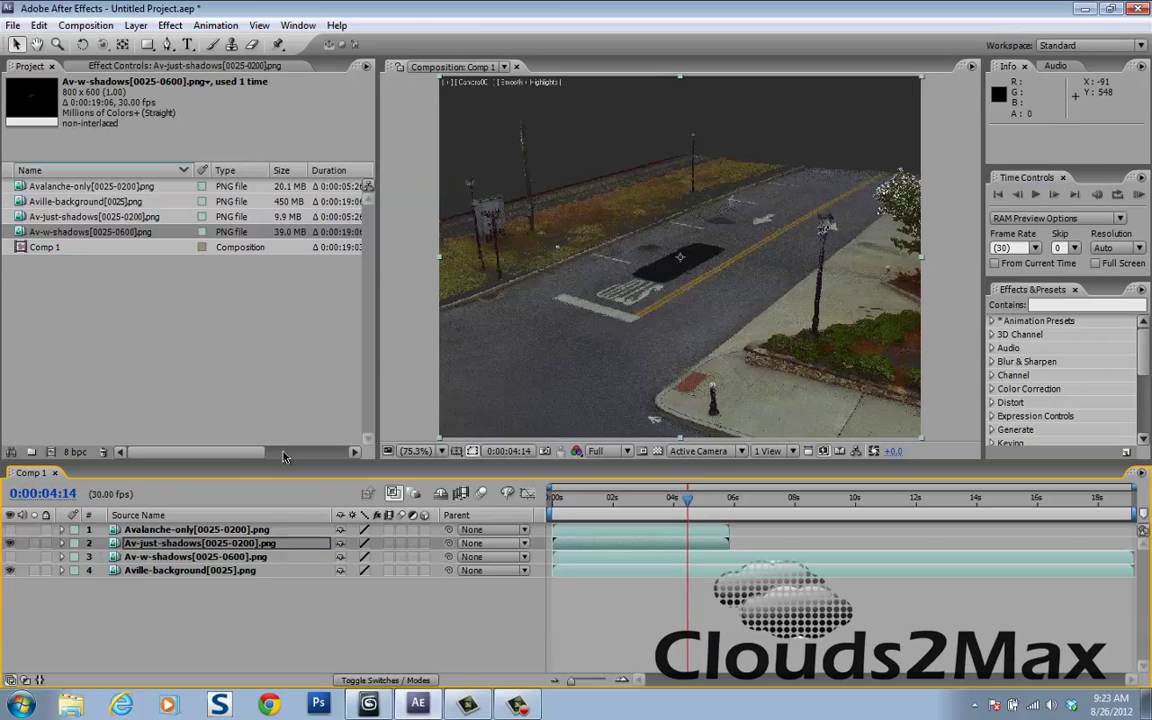
left_click(62, 543)
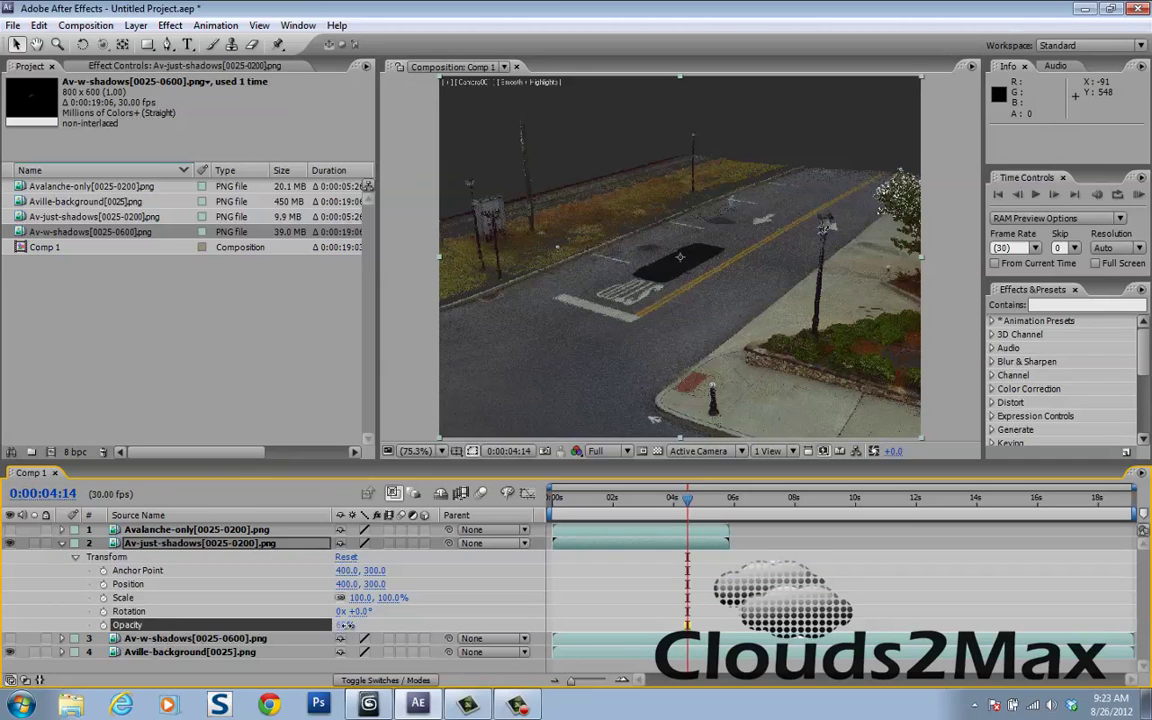
mouse_move(345, 625)
left_mouse_down()
mouse_move(405, 617)
mouse_move(330, 627)
mouse_move(427, 624)
mouse_move(340, 626)
left_mouse_up()
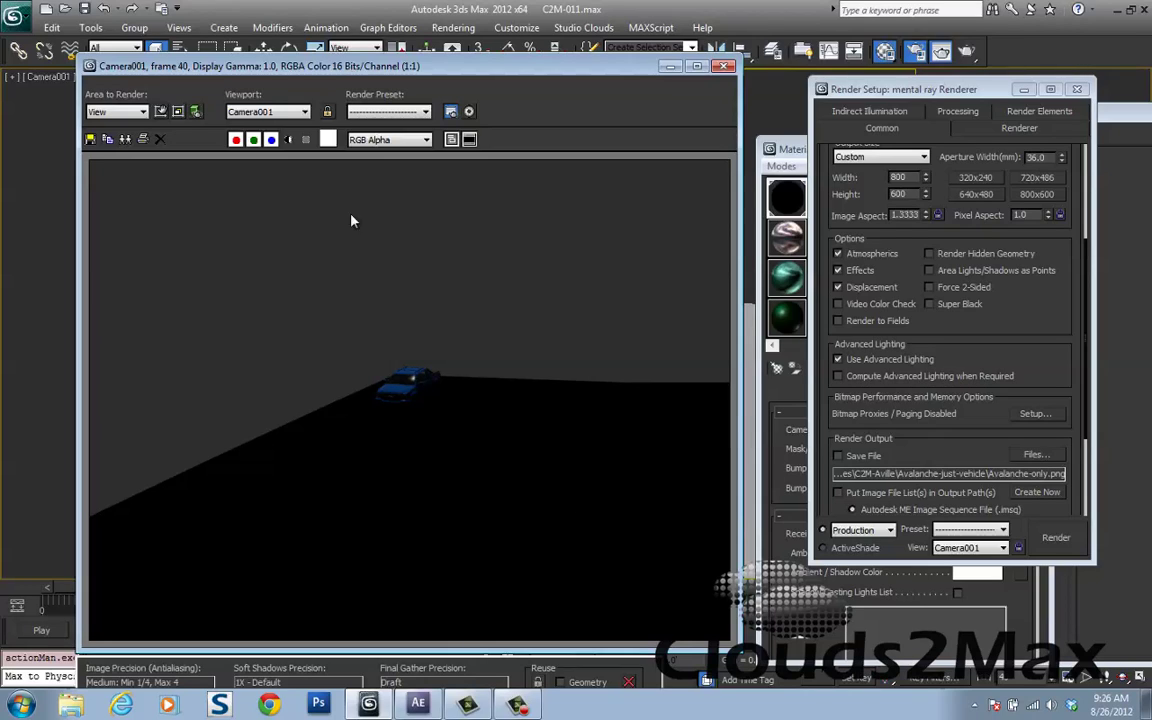
Toggle the alpha channel view on and off, then close the rendered frame
left_click(288, 139)
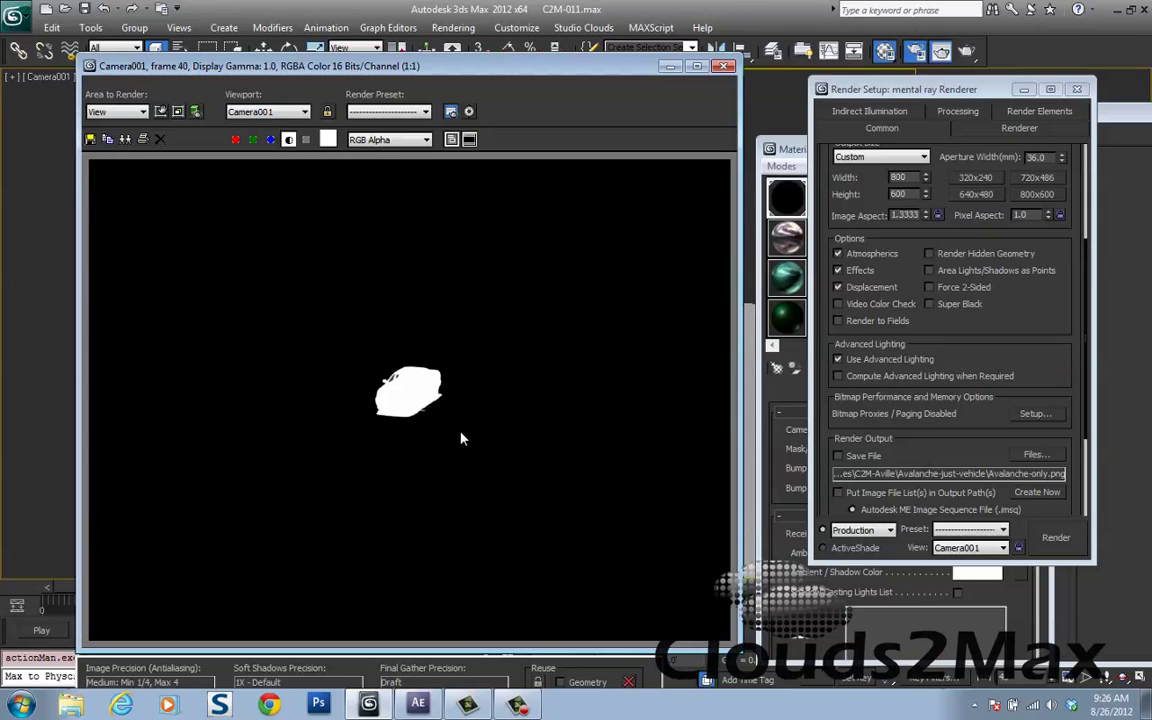
left_click(288, 139)
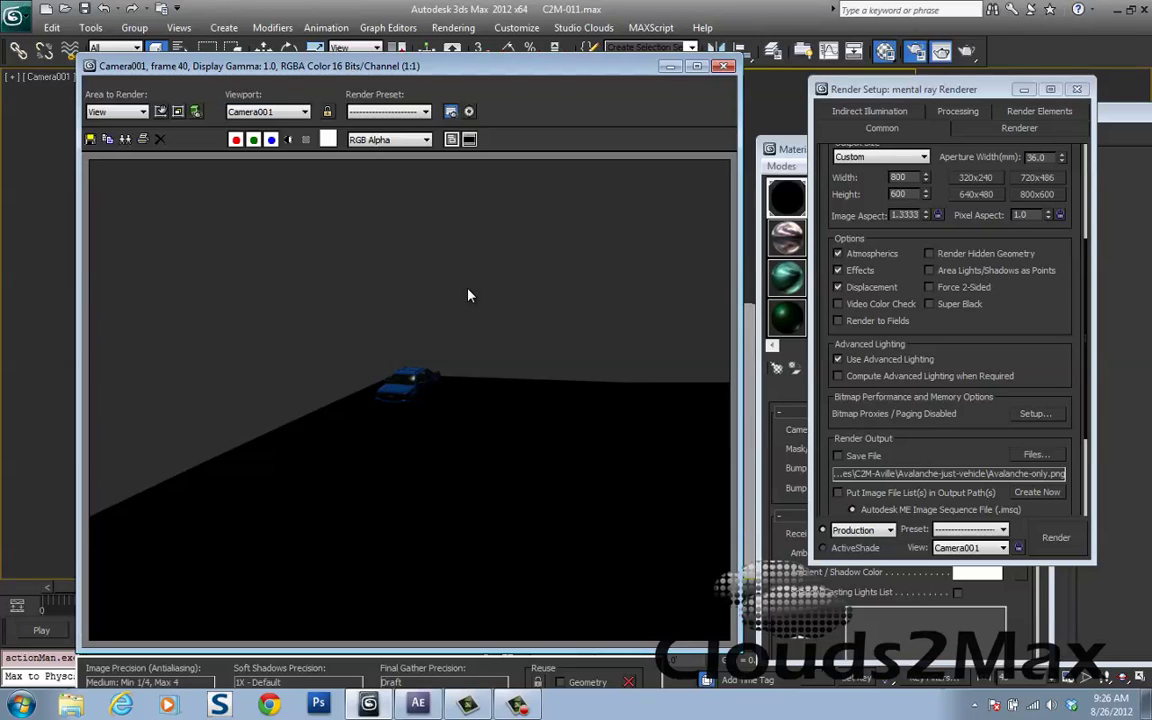
left_click(727, 67)
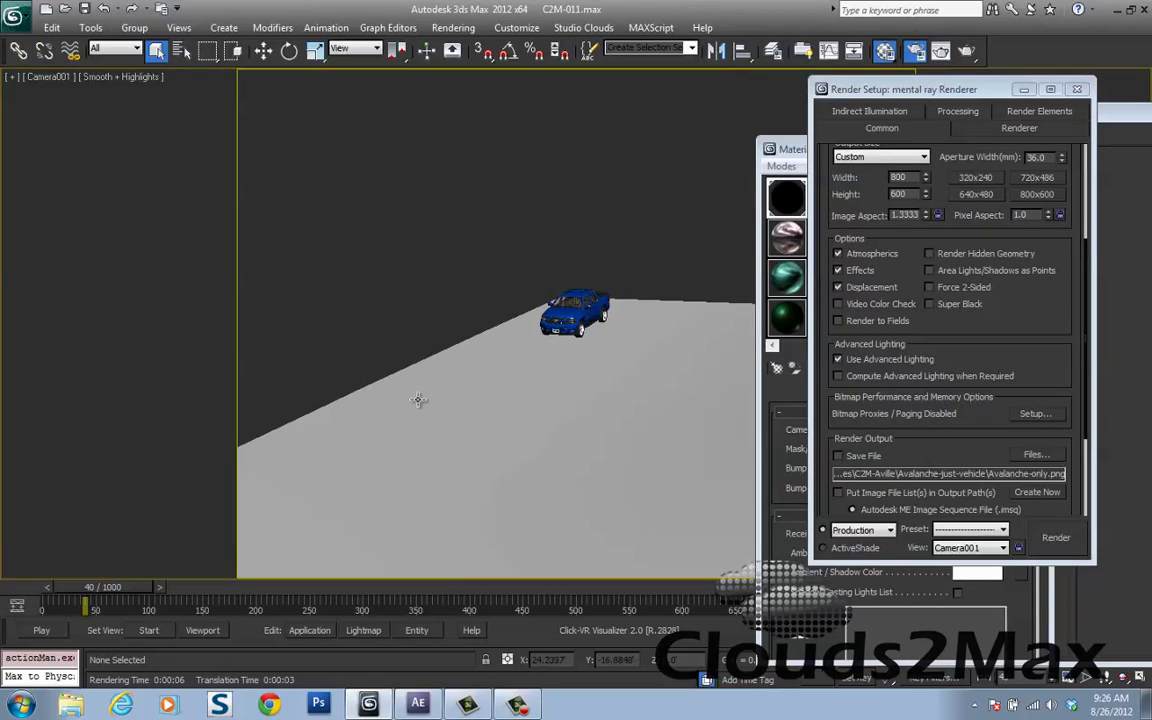
Hide the ground plane and render Camera001 with the truck alone
left_click(575, 315)
right_click(413, 395)
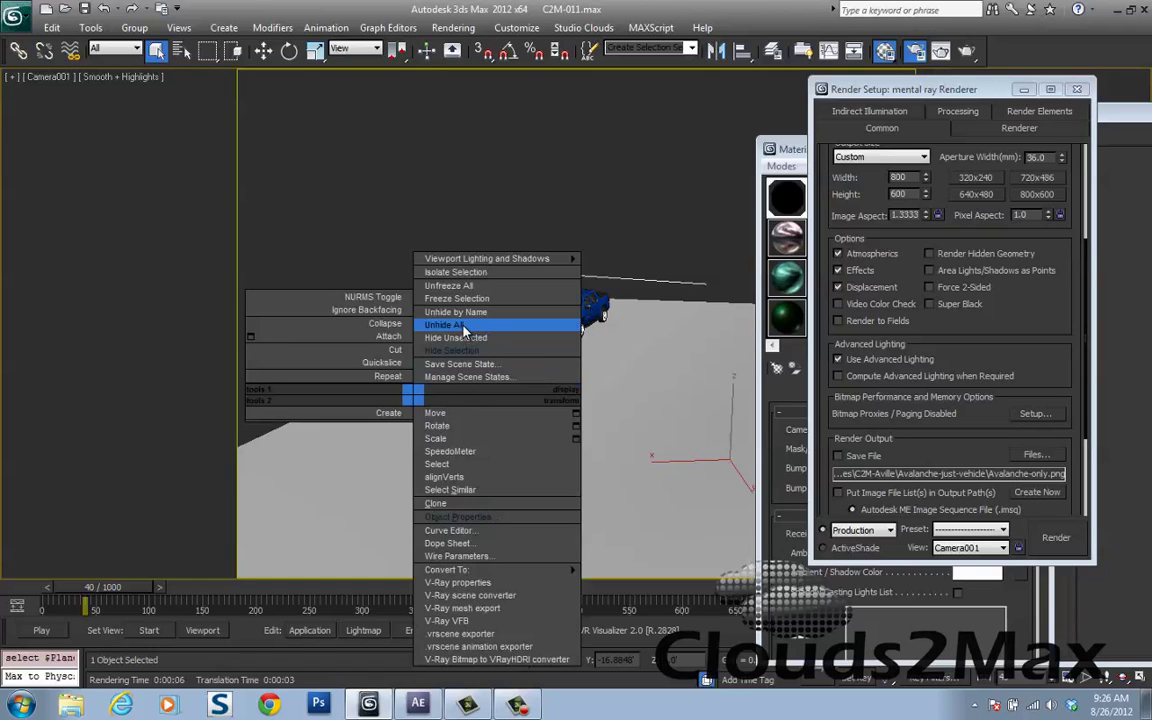
left_click(466, 354)
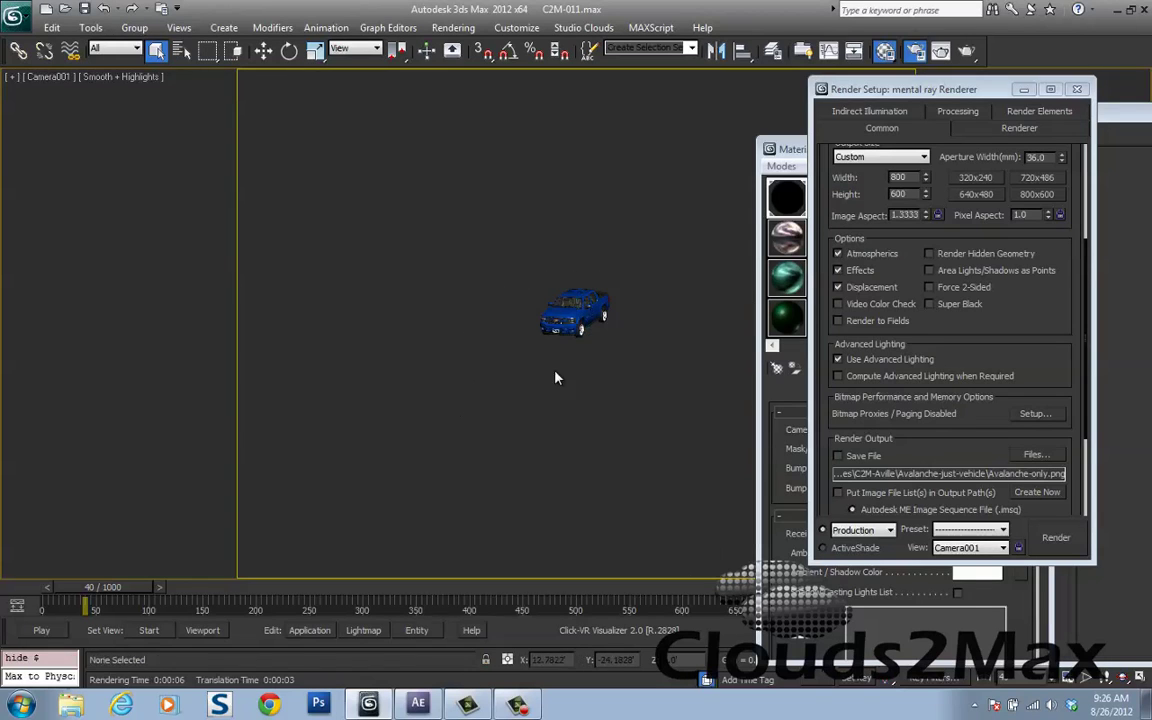
left_click(1056, 537)
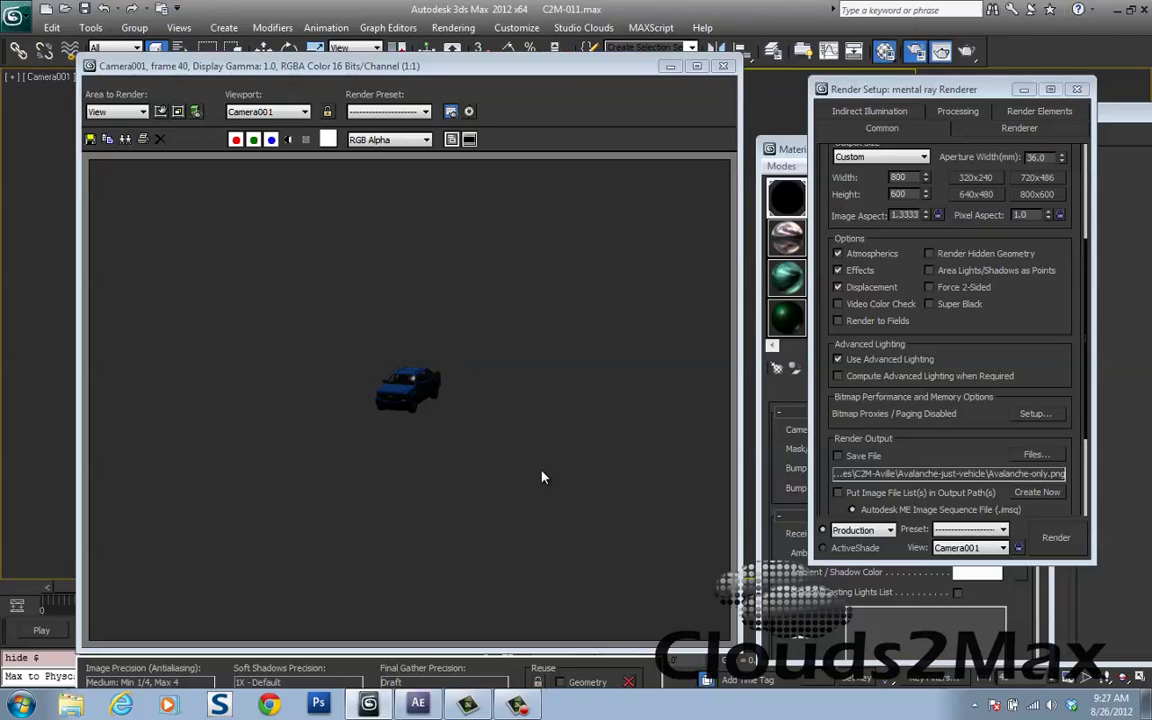
Close the frame and unhide Plane001 from Layer002 in the layer list
left_click(726, 67)
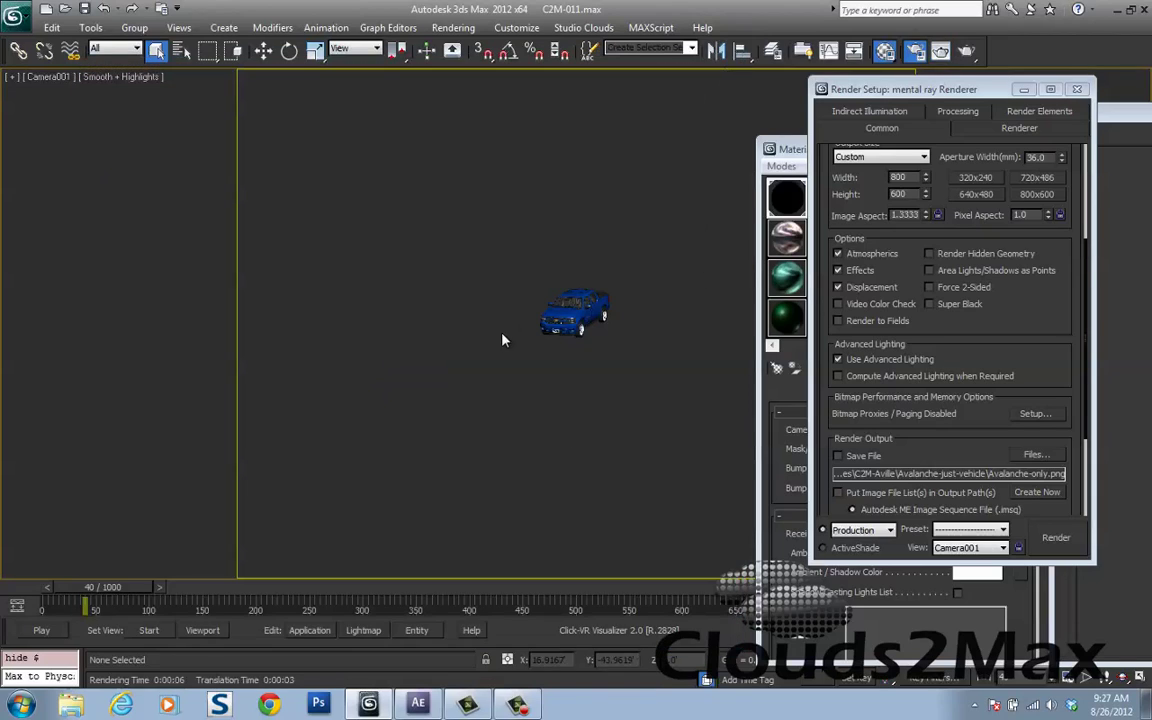
right_click(405, 280)
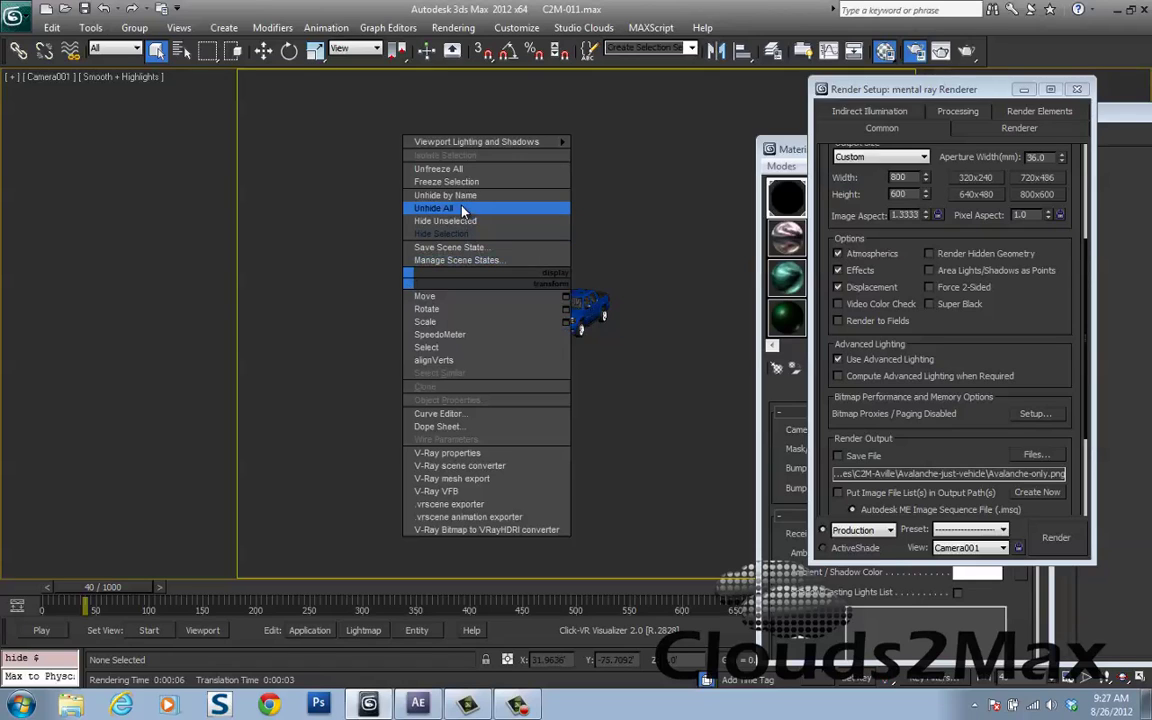
mouse_move(560, 141)
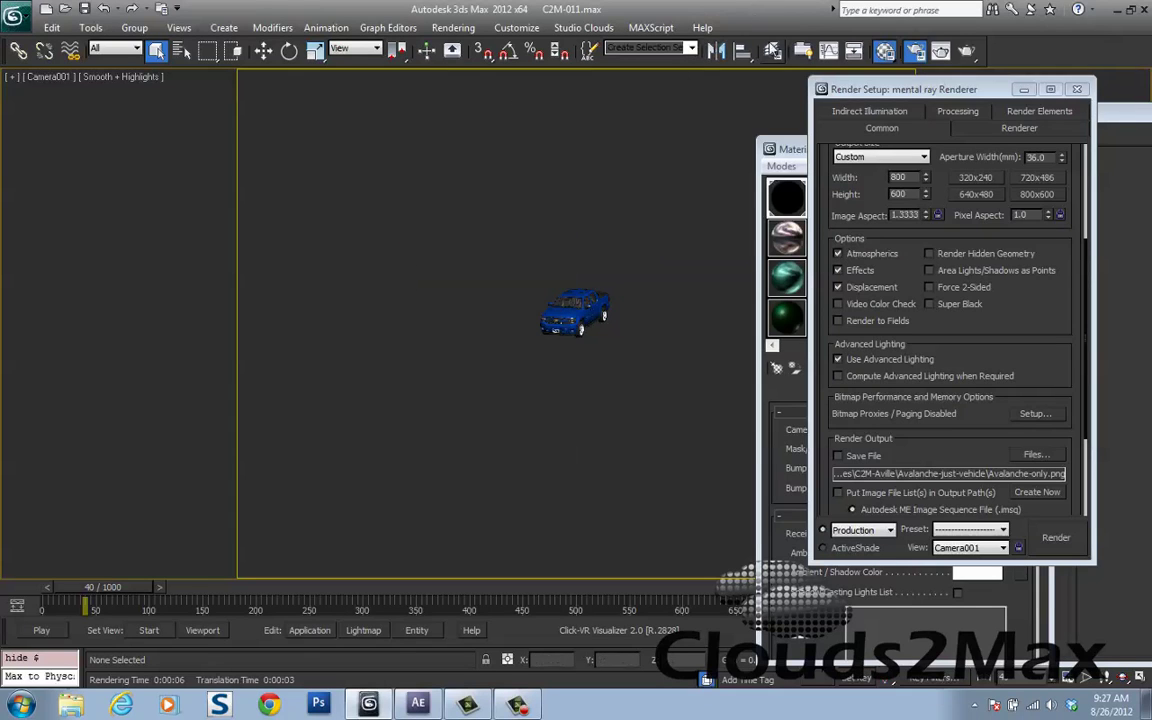
left_click(772, 50)
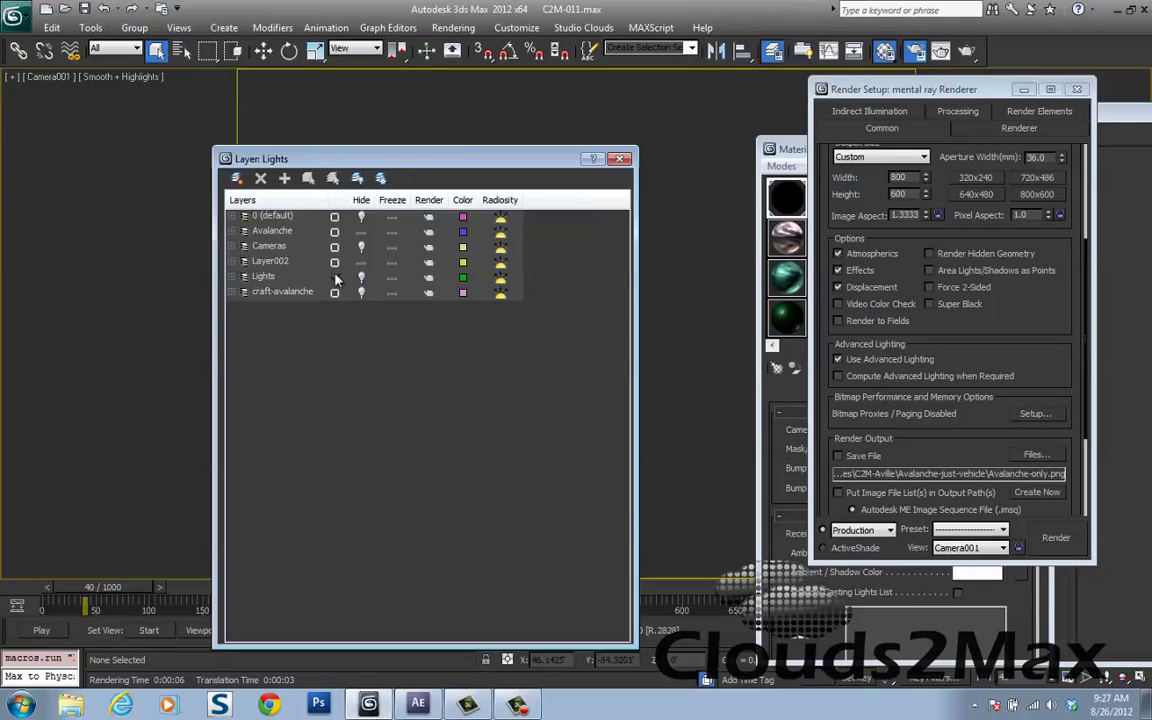
left_click(270, 261)
left_click(284, 276)
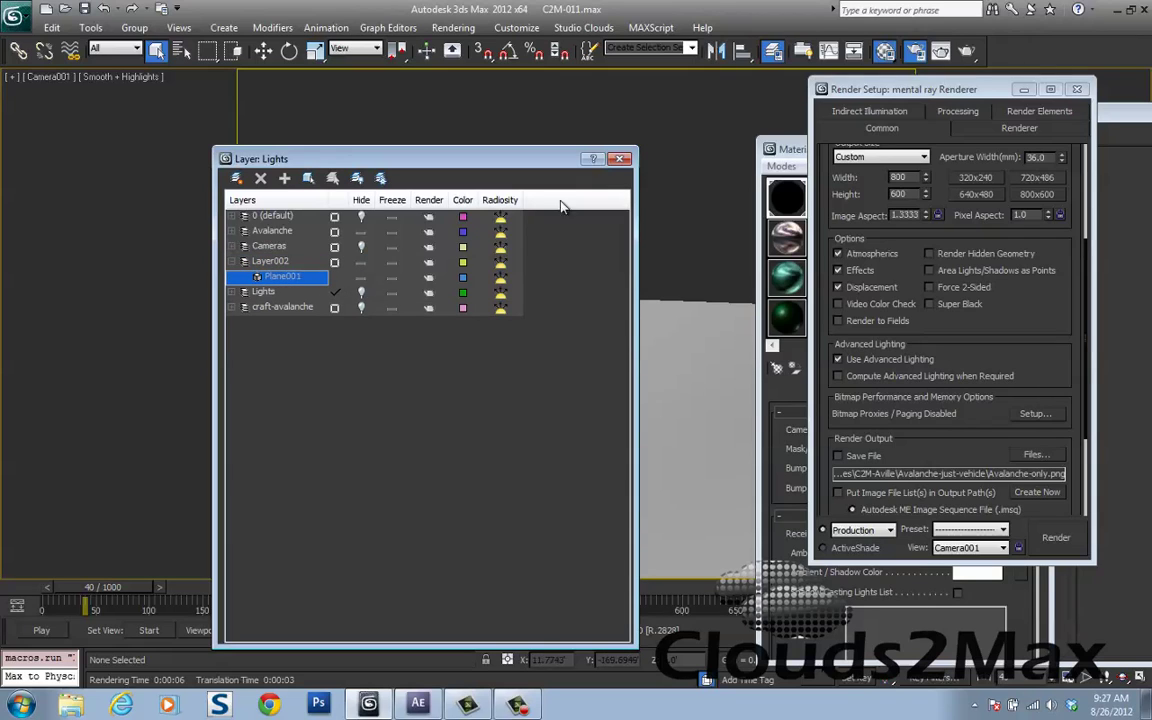
left_click(620, 158)
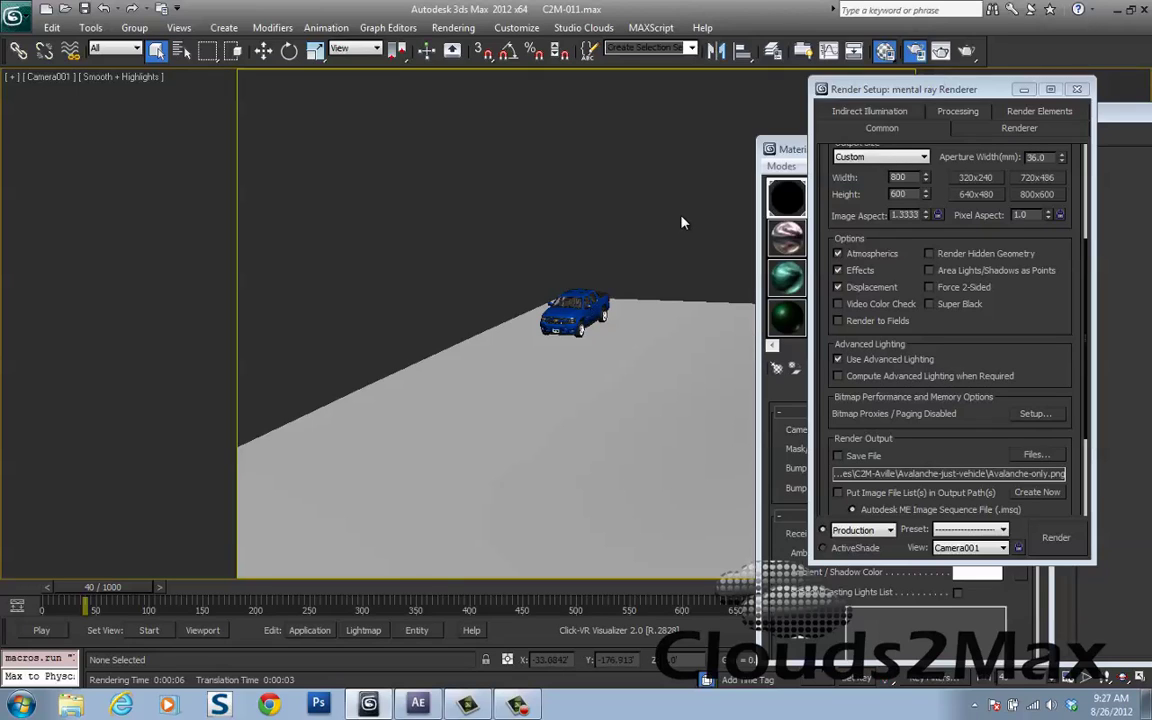
Make the truck invisible to camera, render, and check the shadow-only alpha
left_click_drag(681, 213, 473, 384)
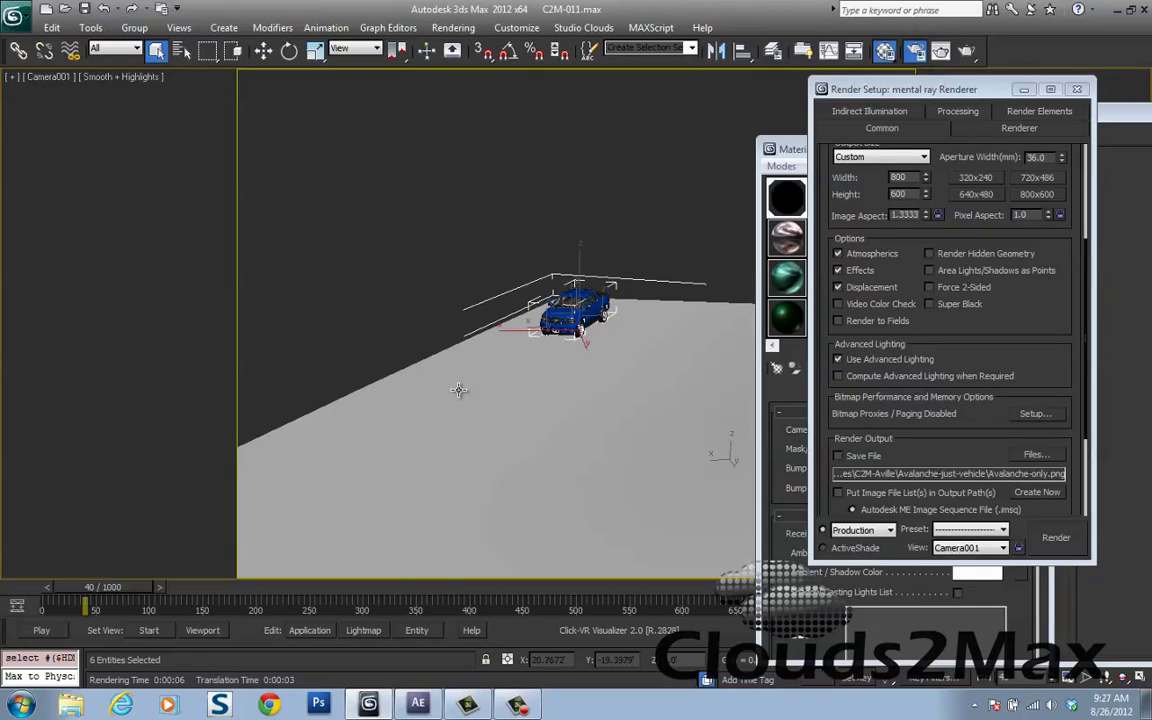
left_click_drag(331, 320, 471, 421, "alt")
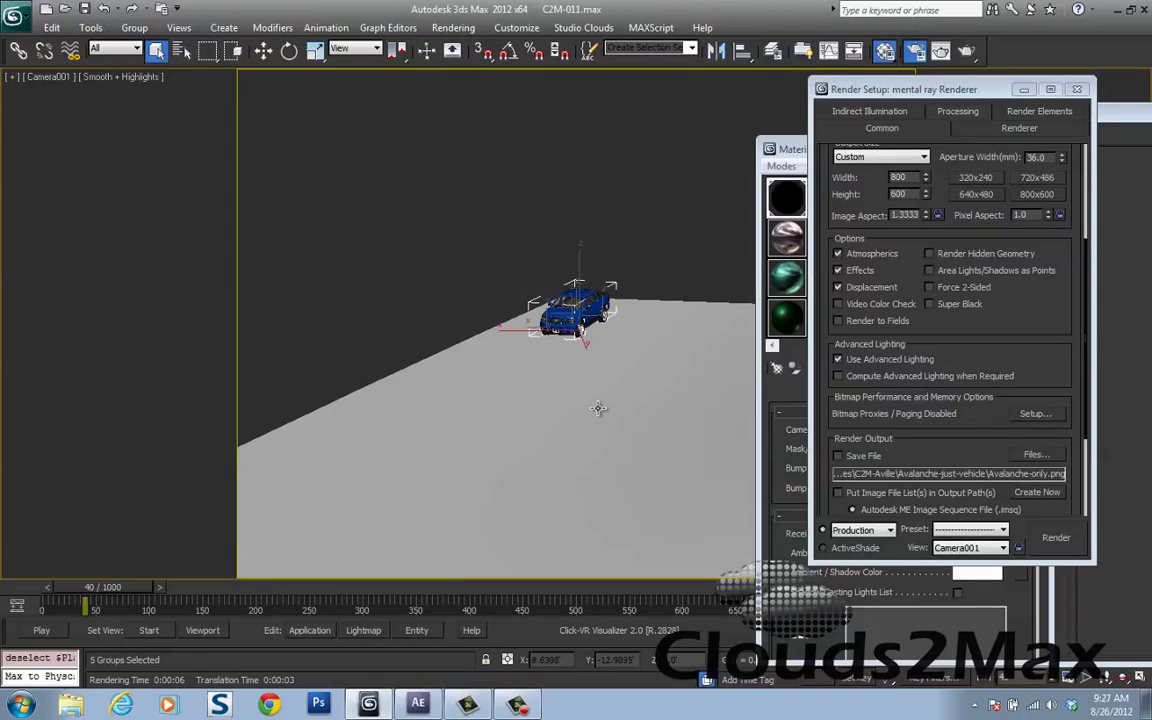
right_click(521, 210)
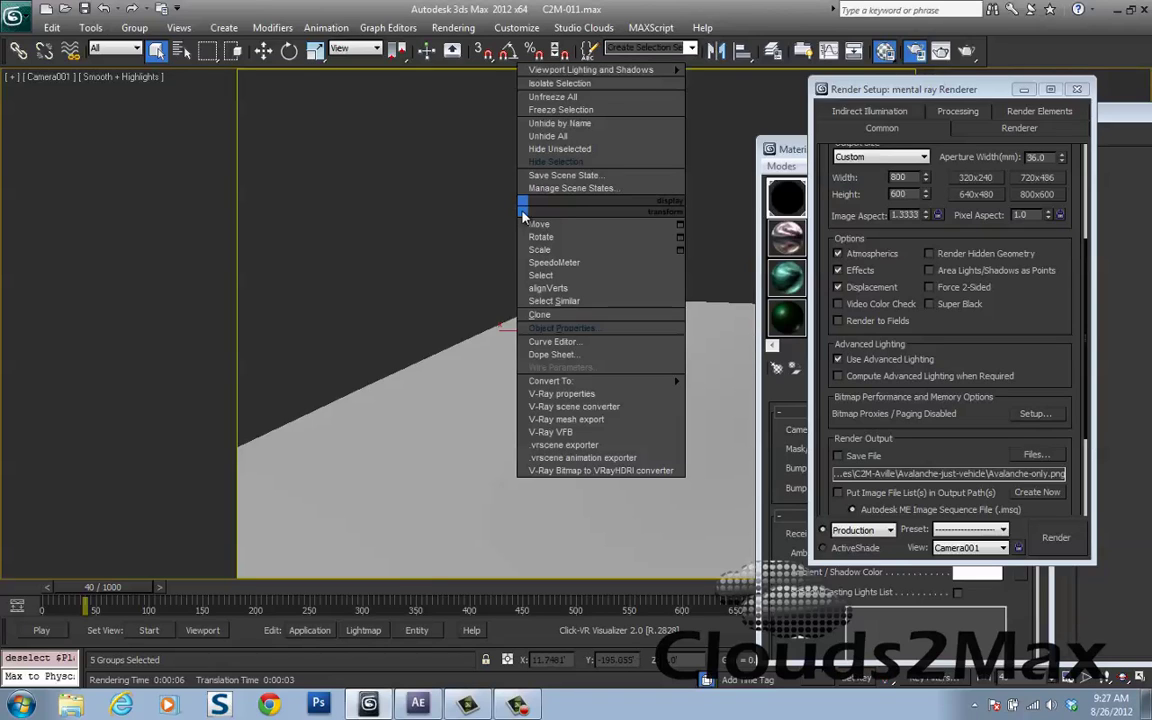
left_click(558, 330)
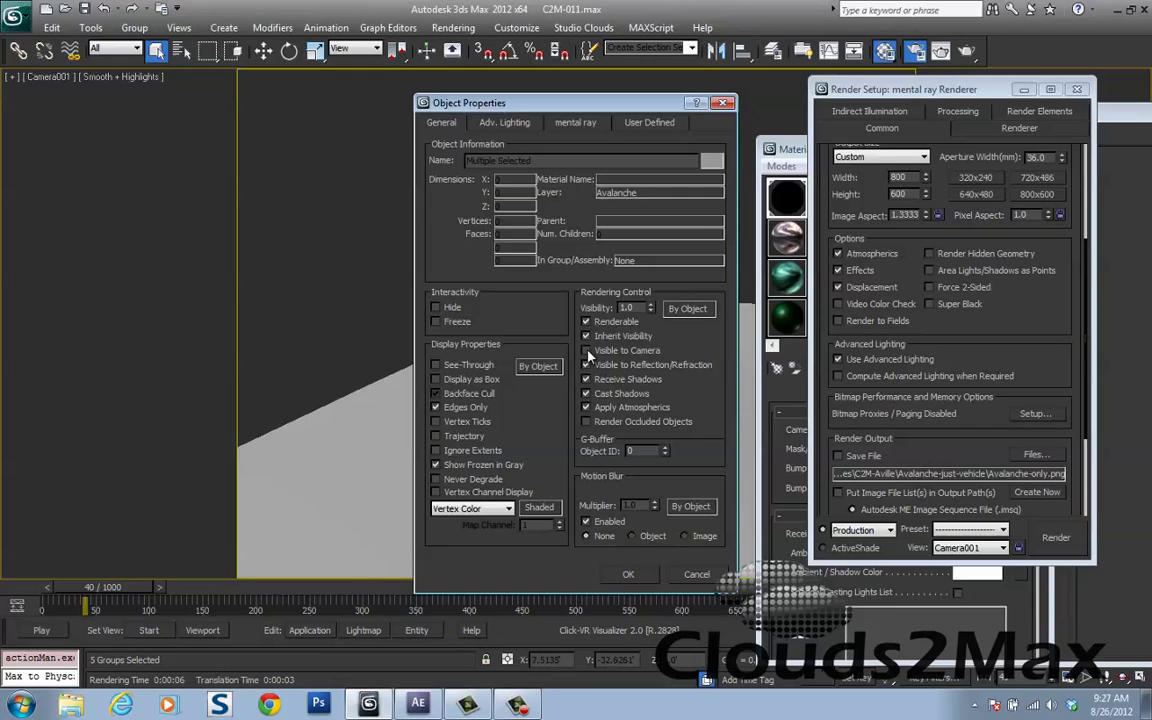
left_click(630, 575)
left_click(1055, 538)
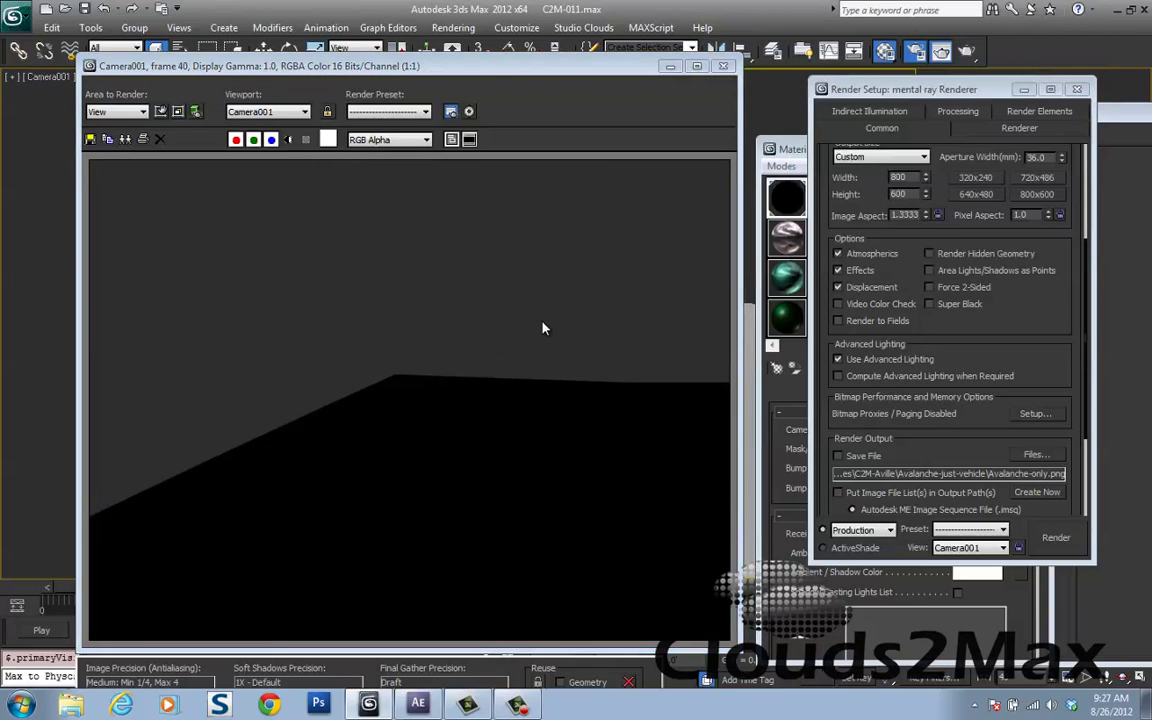
left_click(289, 139)
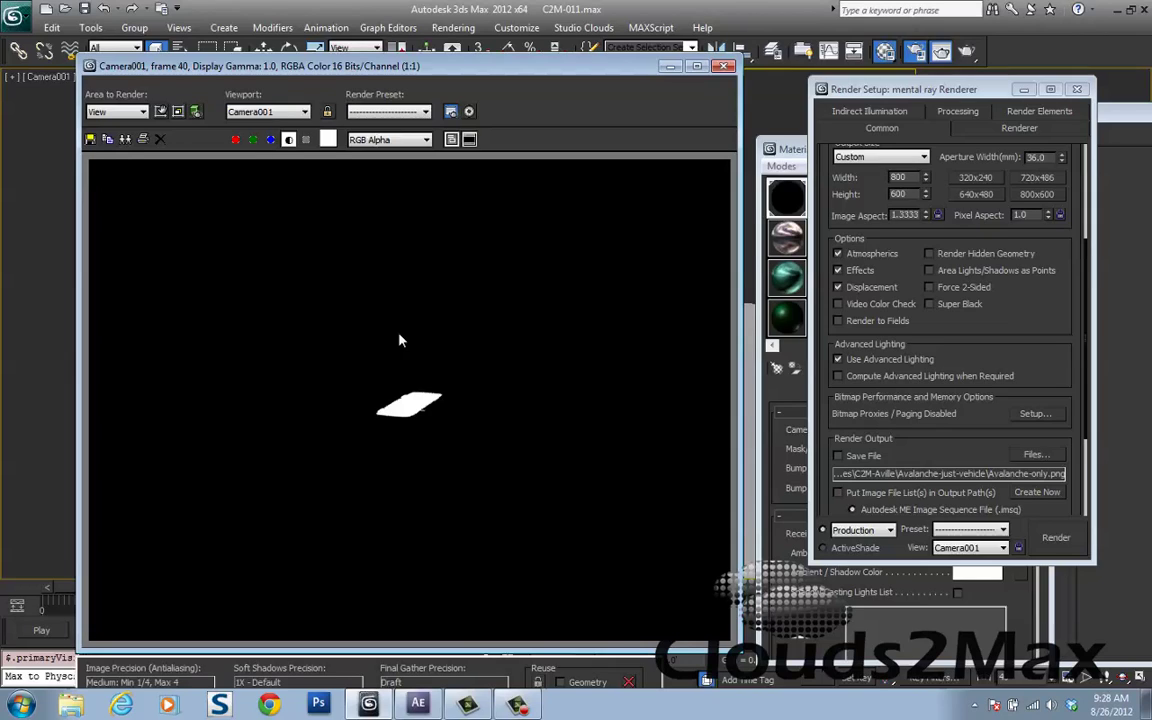
Return to the colour render, then show the Avalanche-only truck and Av-just-shadows layers
left_click(293, 144)
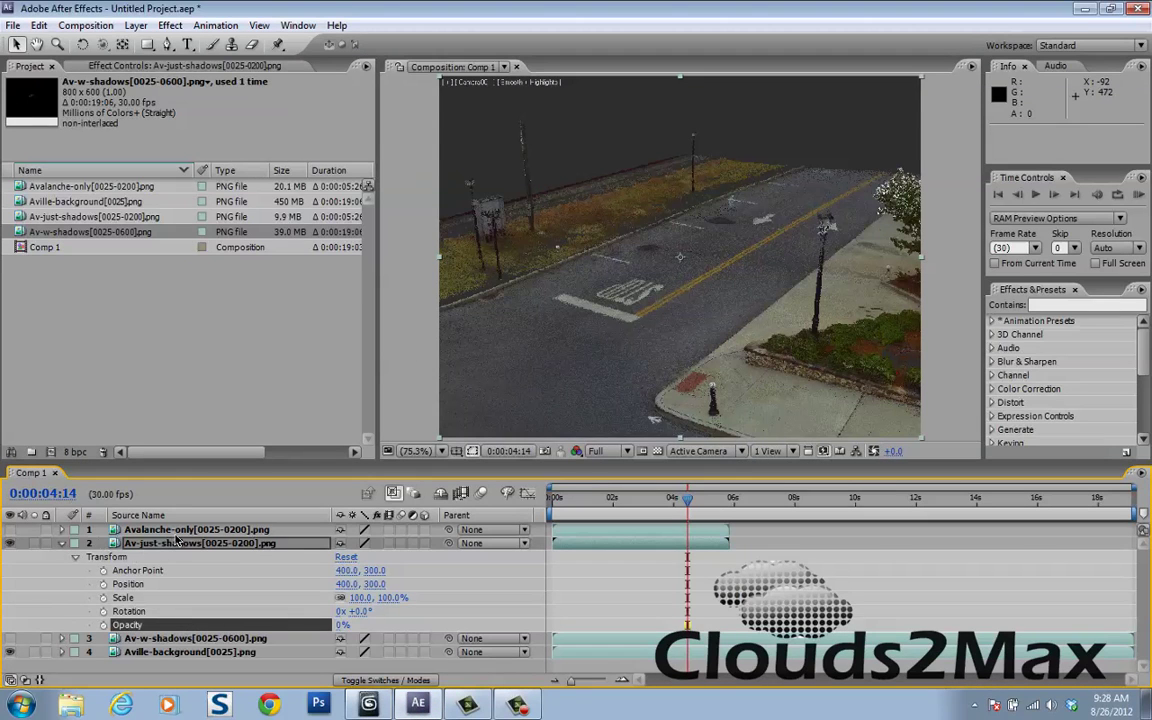
left_click(11, 530)
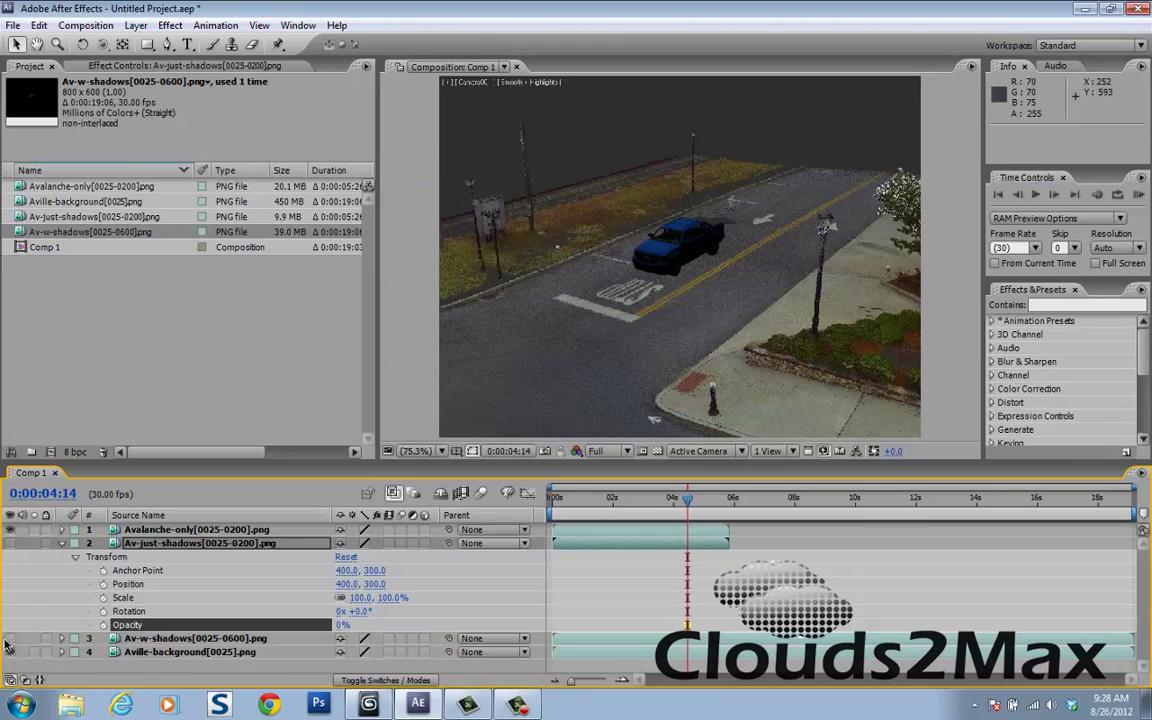
left_click(11, 544)
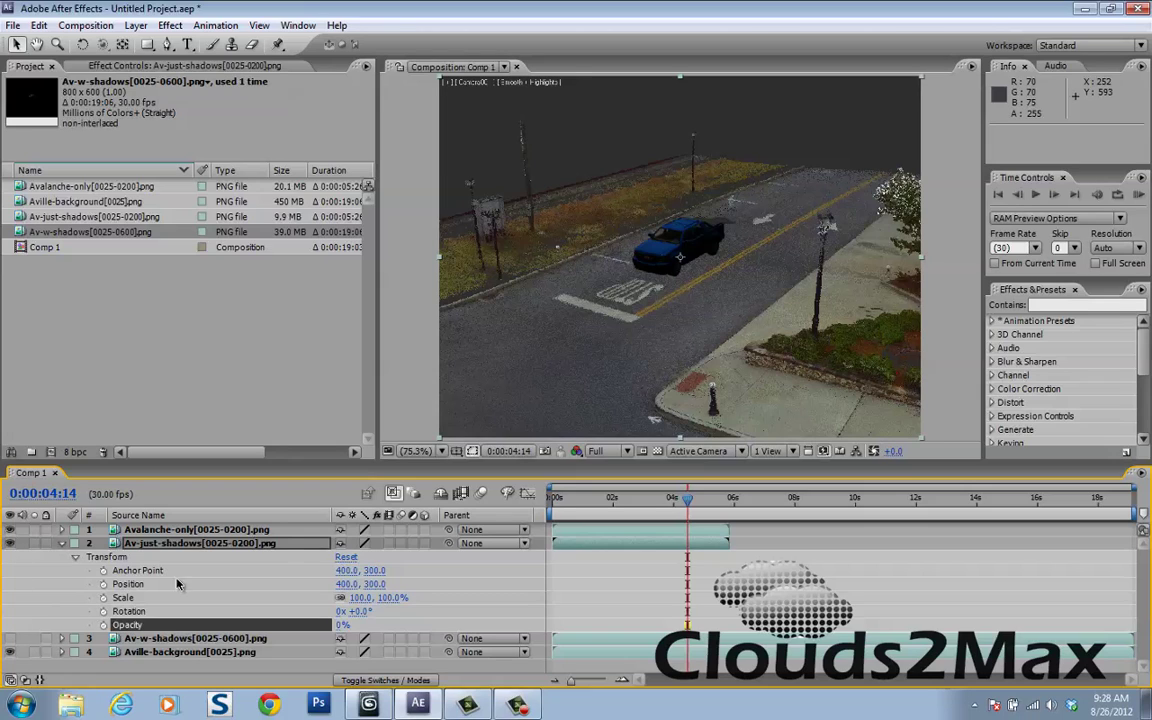
Set the Av-just-shadows layer's opacity to about 66%, checking a later frame
left_click(339, 625)
key("Return")
mouse_move(340, 628)
left_mouse_down()
mouse_move(398, 624)
mouse_move(327, 627)
left_mouse_up()
left_click_drag(688, 503, 728, 500)
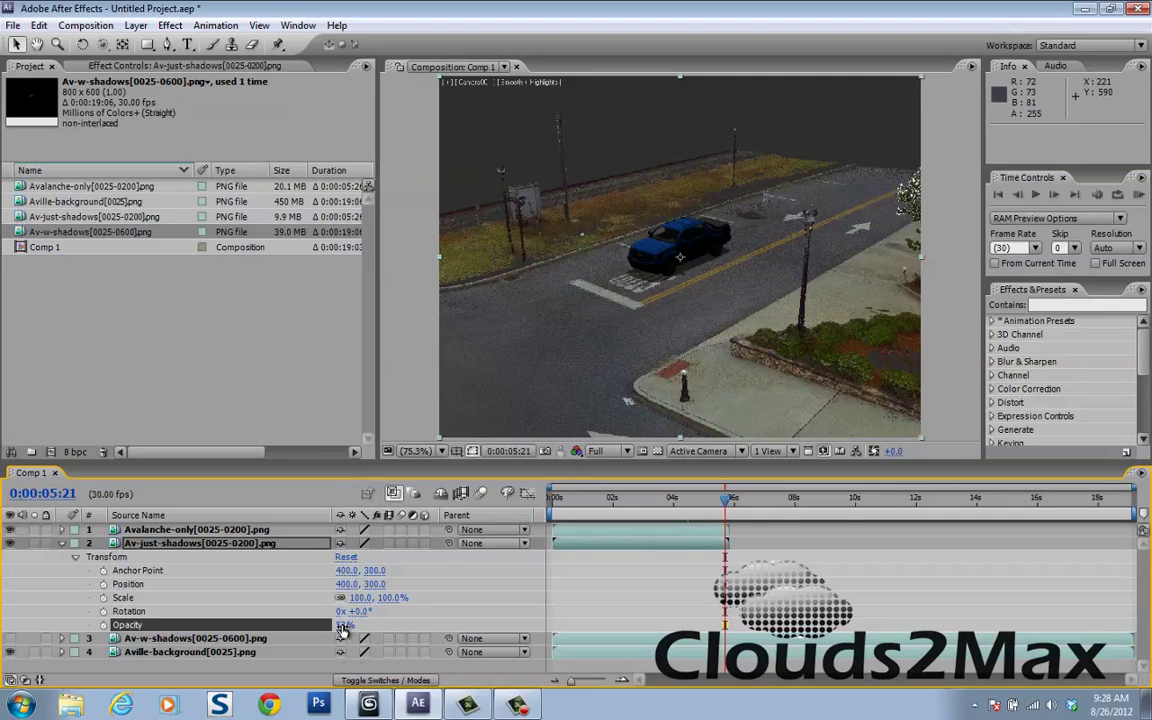
left_click_drag(340, 625, 355, 618)
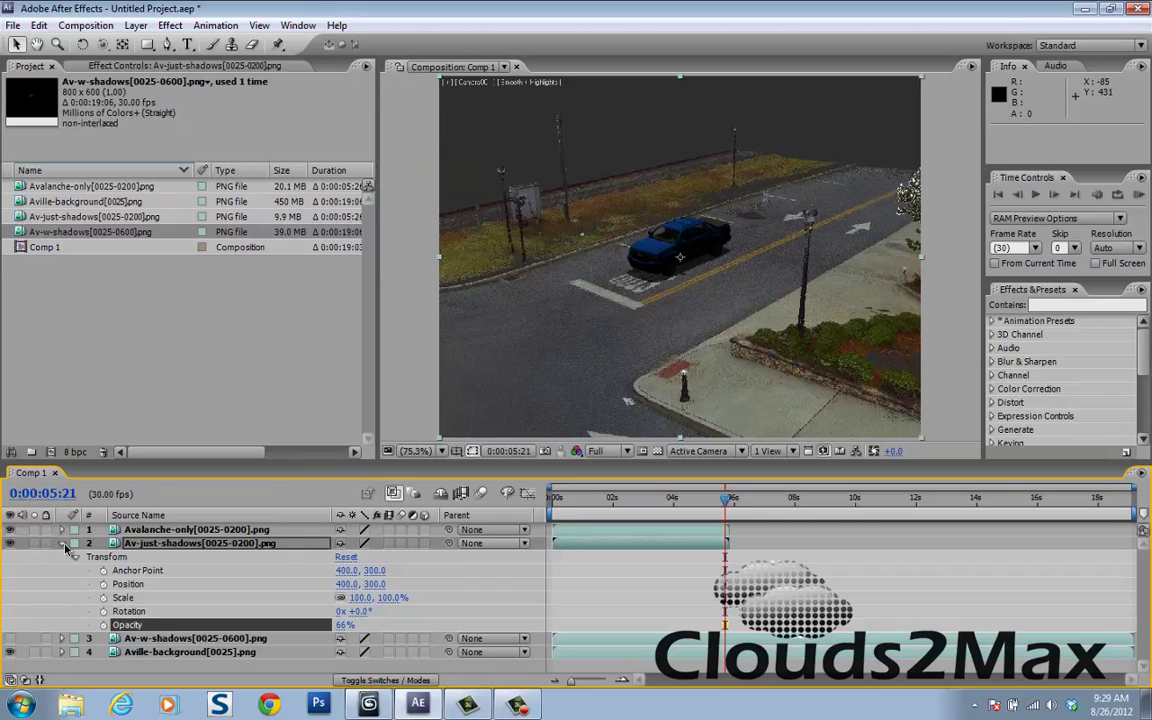
Collapse the shadows layer and toggle the truck and shadow layers to compare
left_click(63, 545)
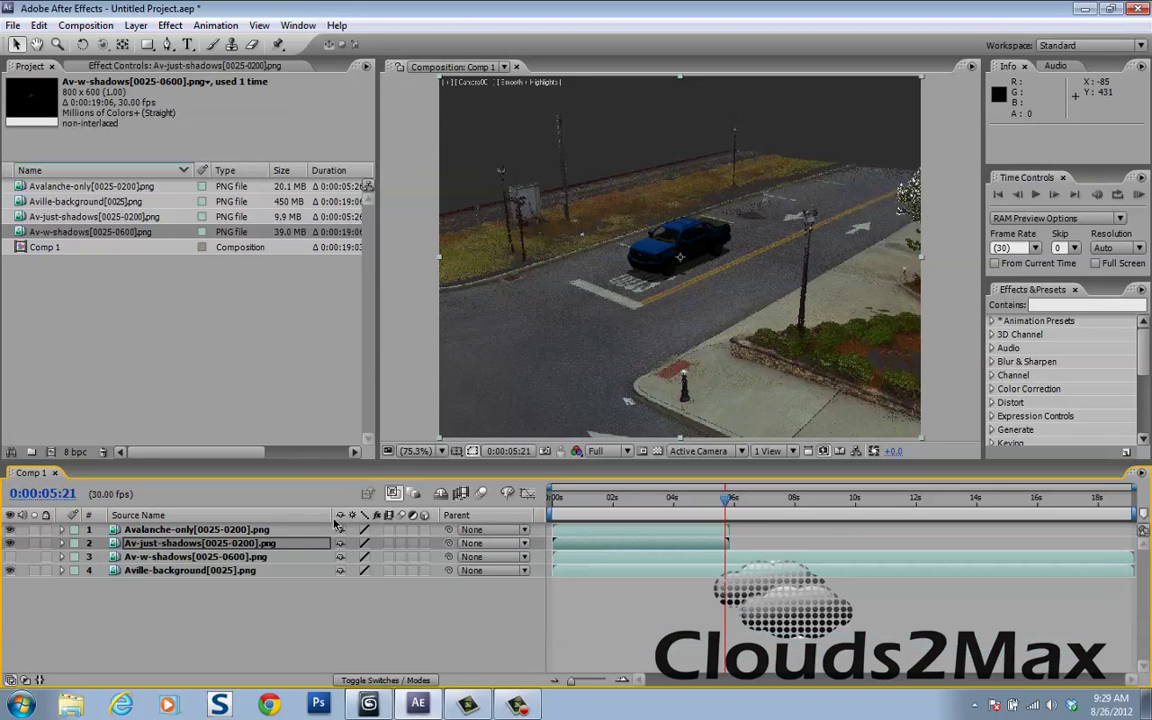
left_click(10, 544)
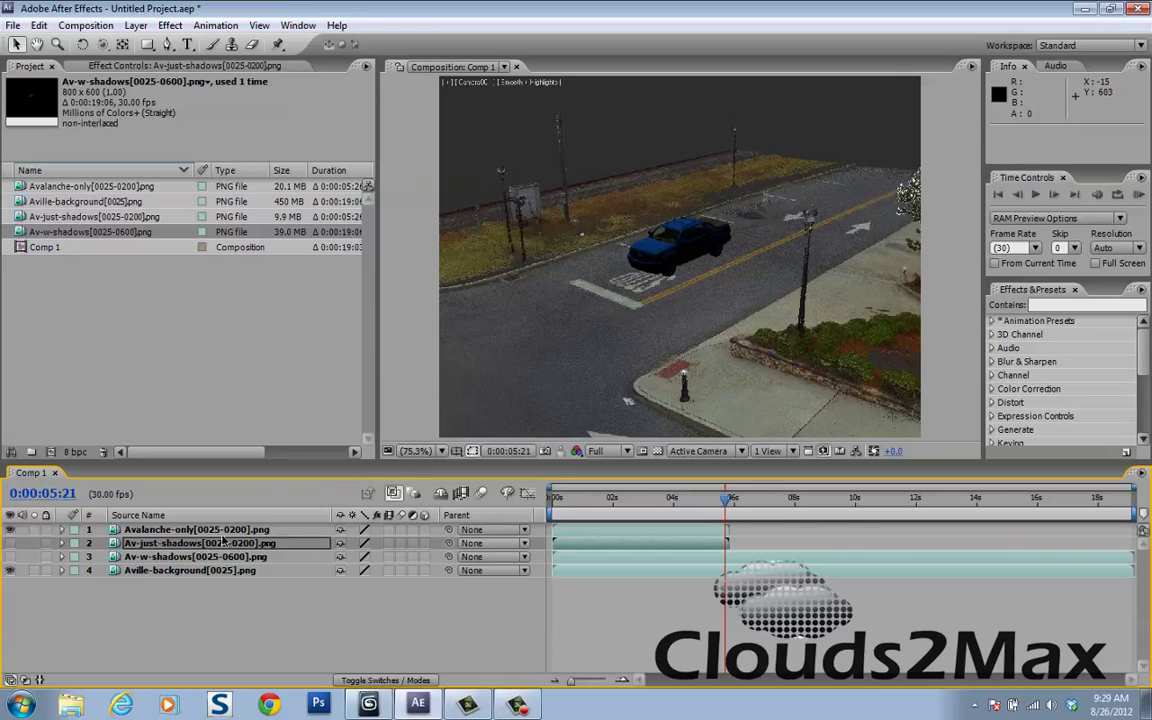
left_click(9, 530)
left_click(10, 530)
left_click(10, 543)
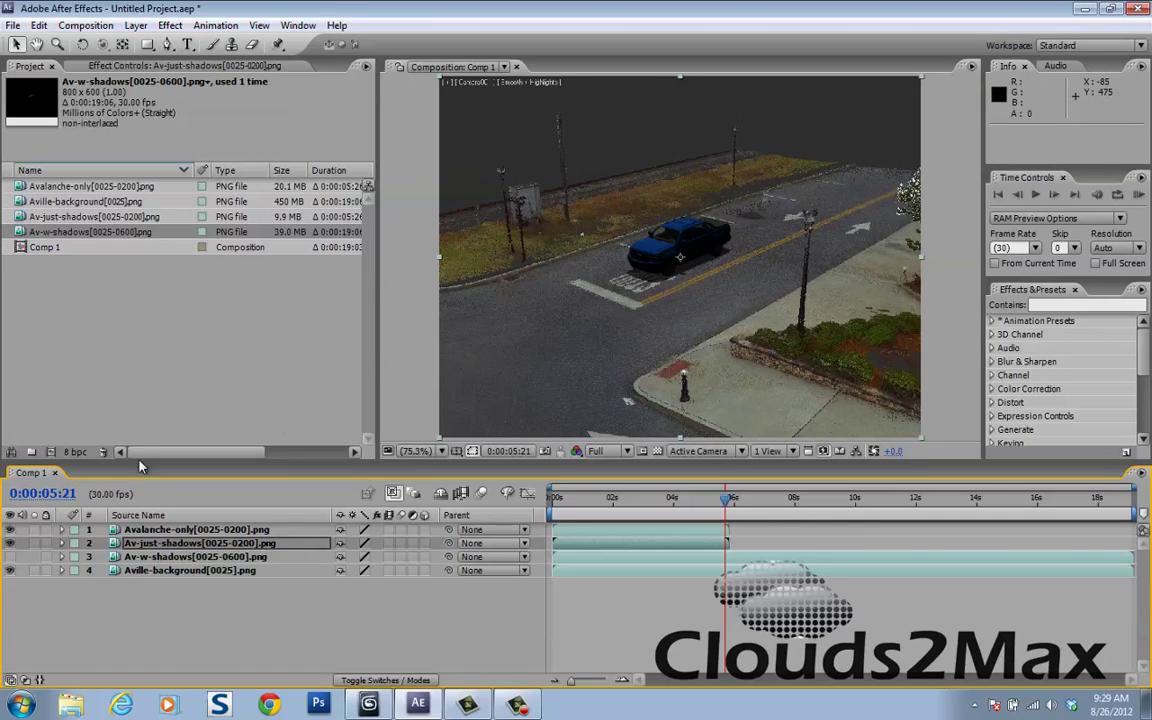
Show only Av-w-shadows over the Aville background, checking a later frame
left_click(10, 530)
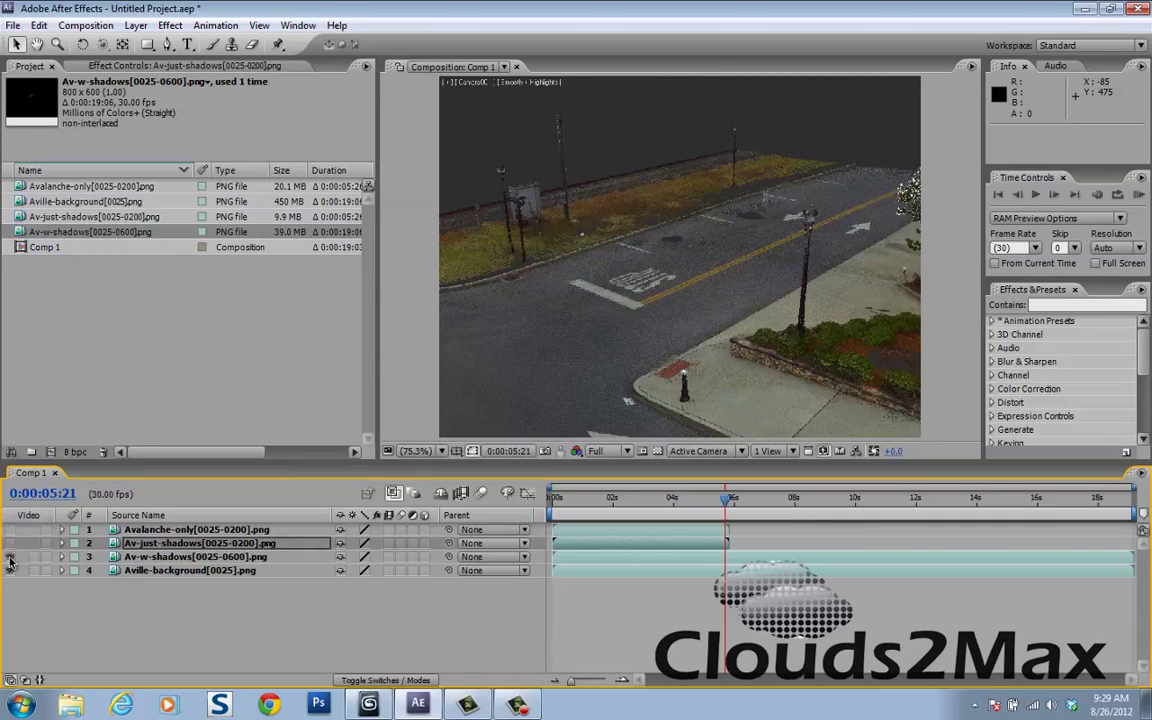
left_click(10, 556)
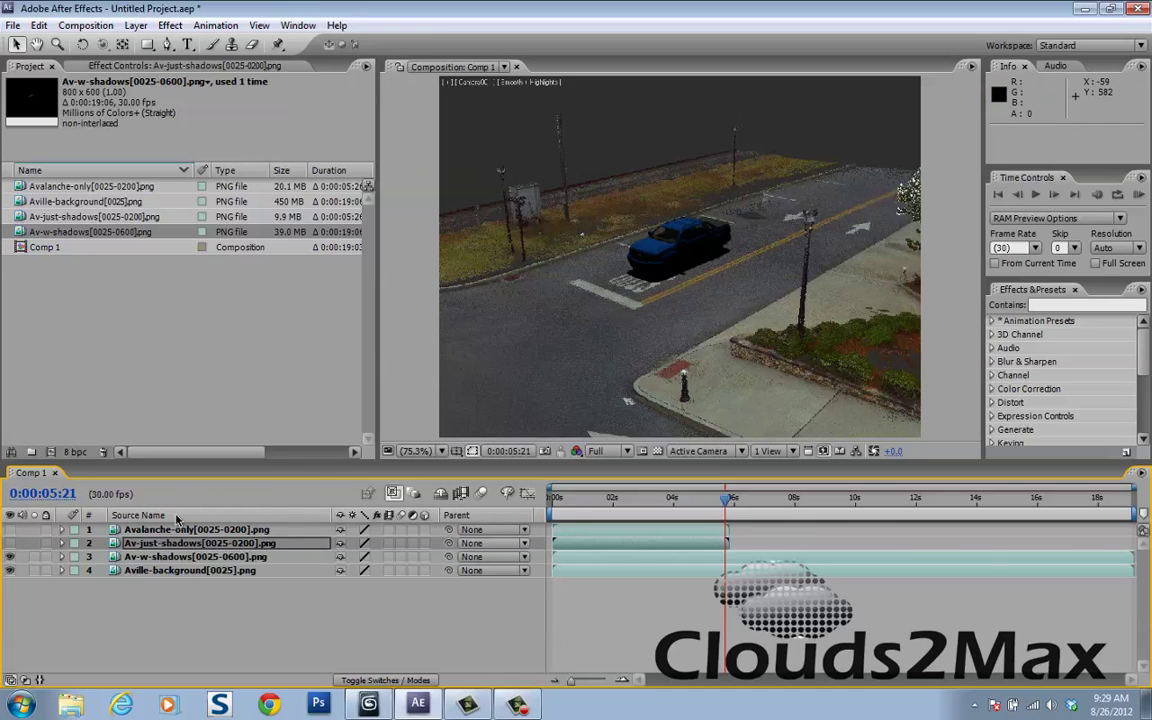
left_click(10, 570)
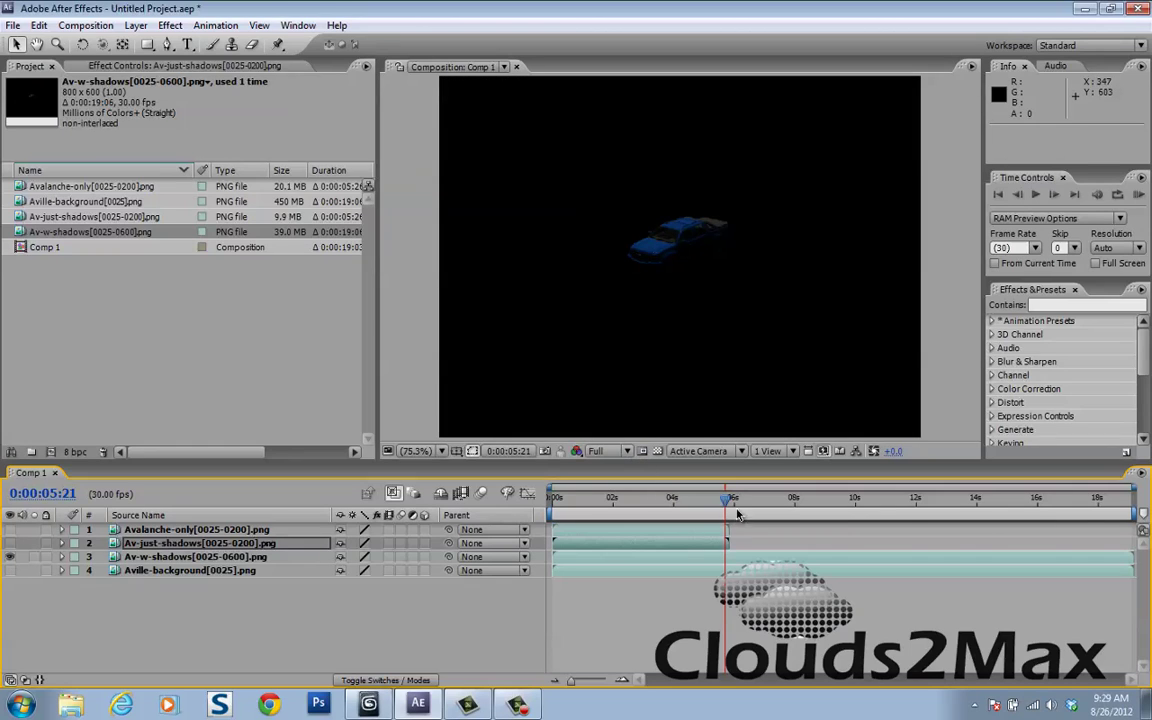
left_click_drag(728, 506, 925, 511)
left_click(10, 570)
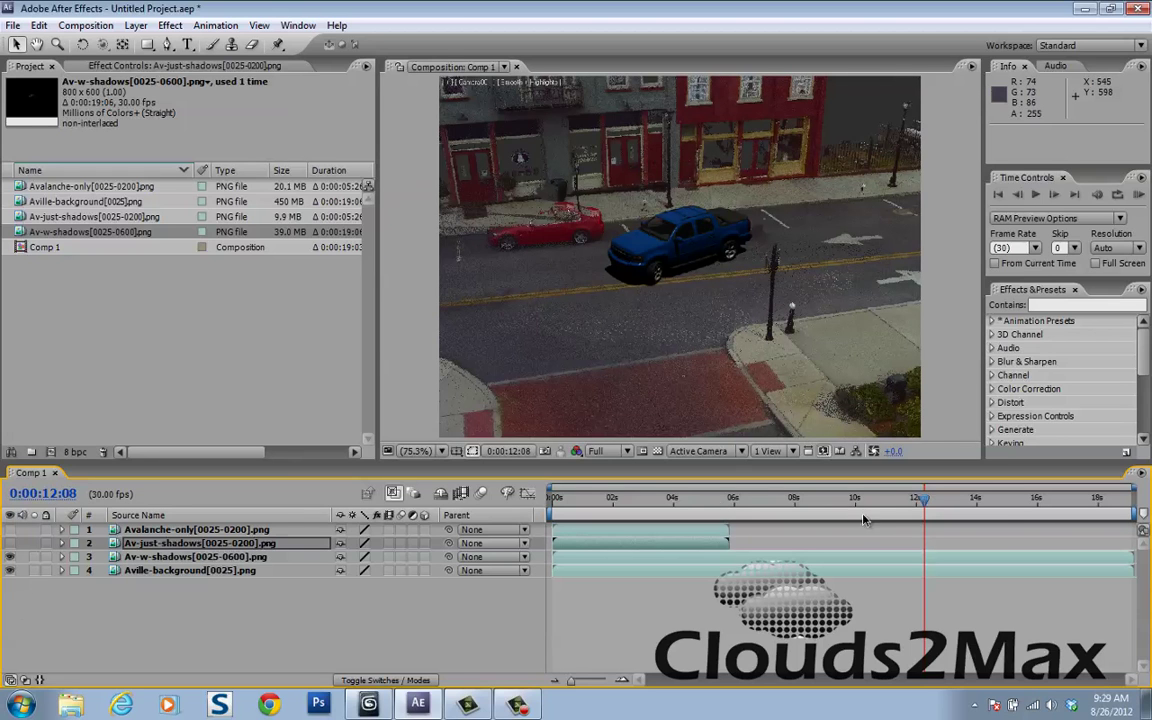